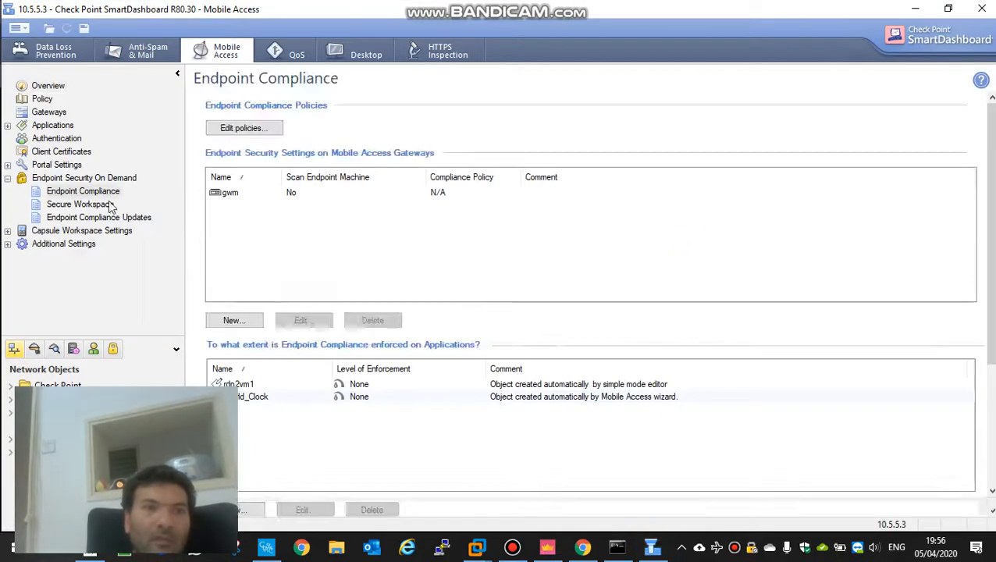
# Step: Open the Low security policy for editing from the Endpoint Compliance policies
pyautogui.click(116, 194)
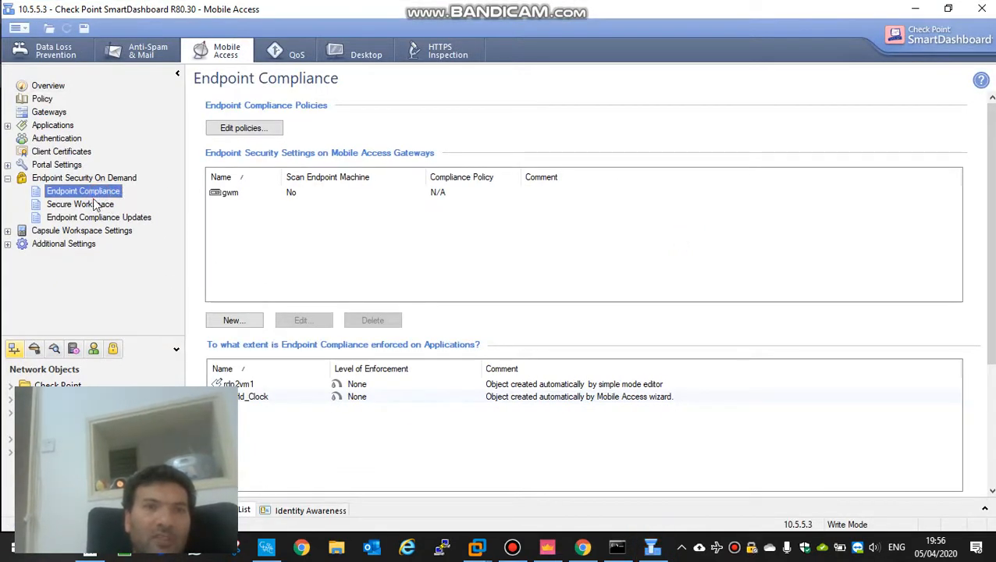
pyautogui.click(250, 128)
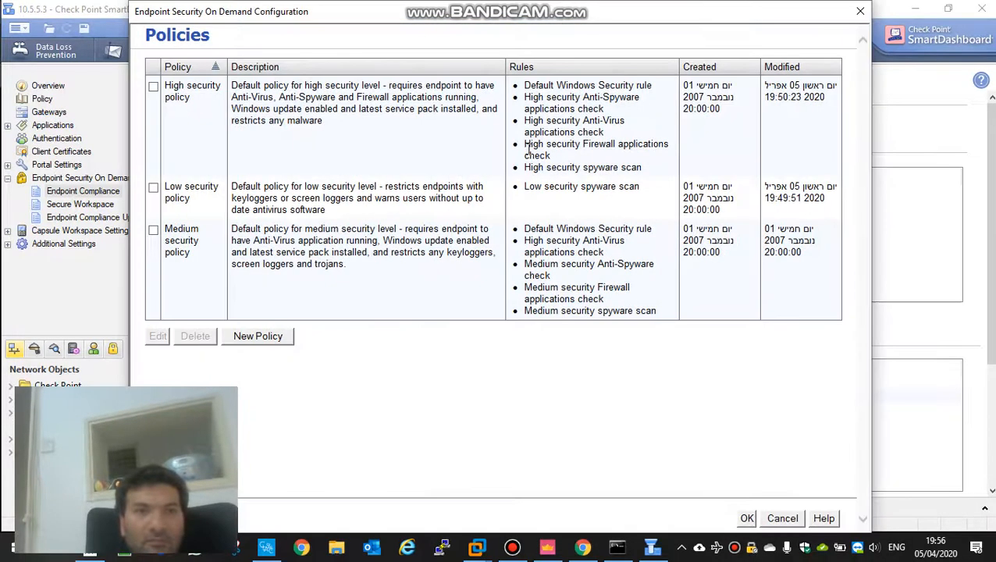
pyautogui.click(153, 189)
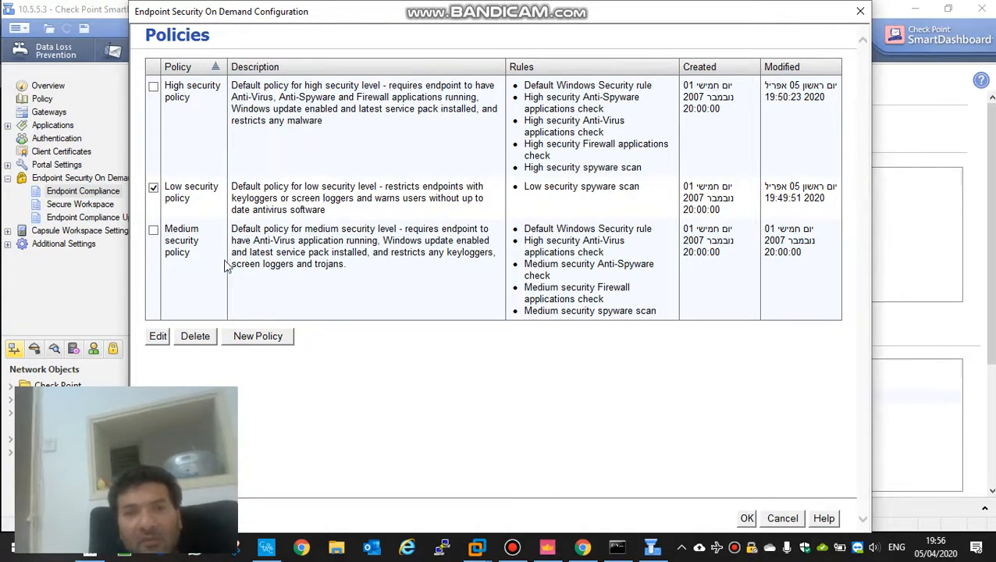
pyautogui.click(156, 337)
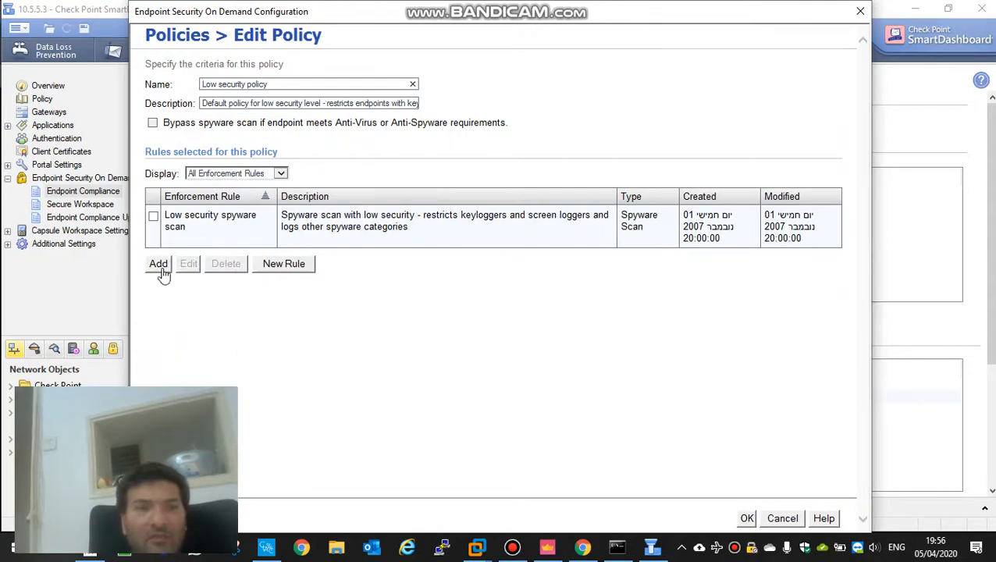
# Step: Create a new Custom Check rule in the policy and name it "coffe"
pyautogui.click(274, 266)
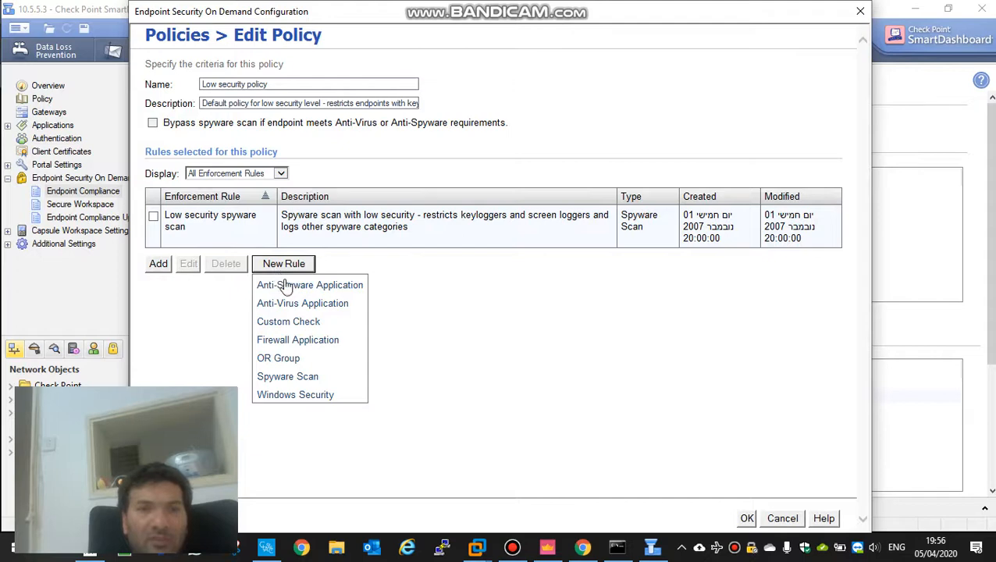
pyautogui.click(299, 322)
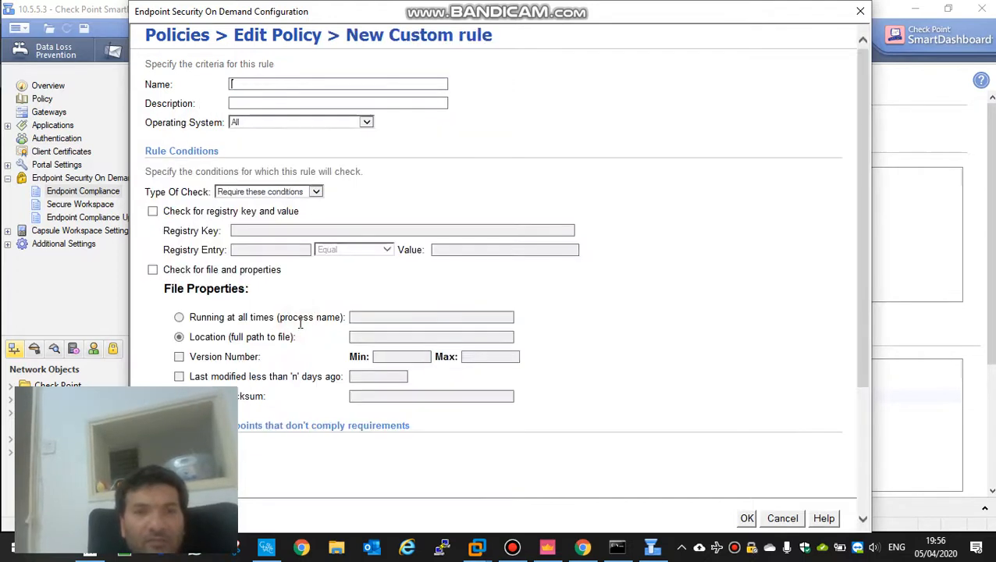
pyautogui.click(314, 82)
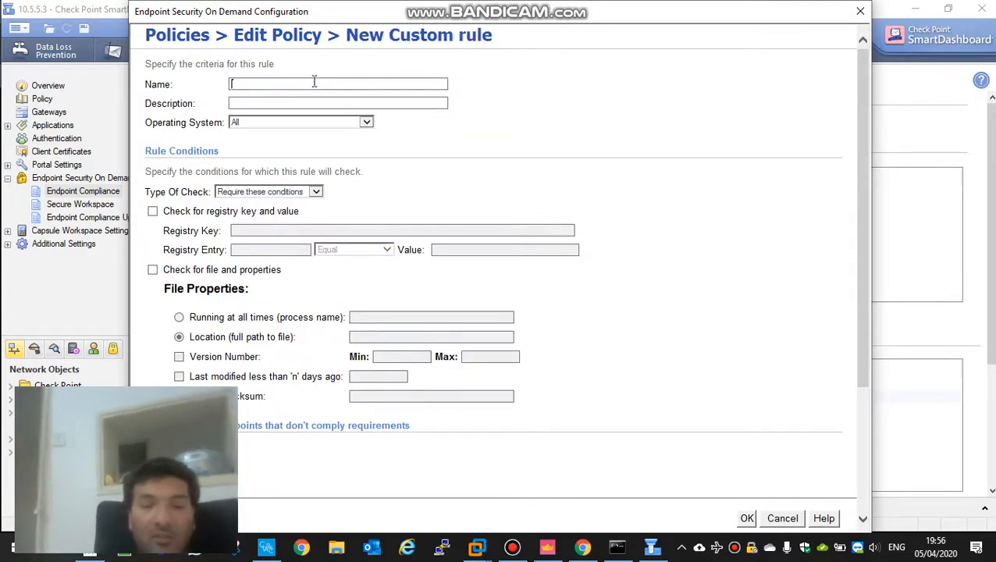
pyautogui.write('coff')
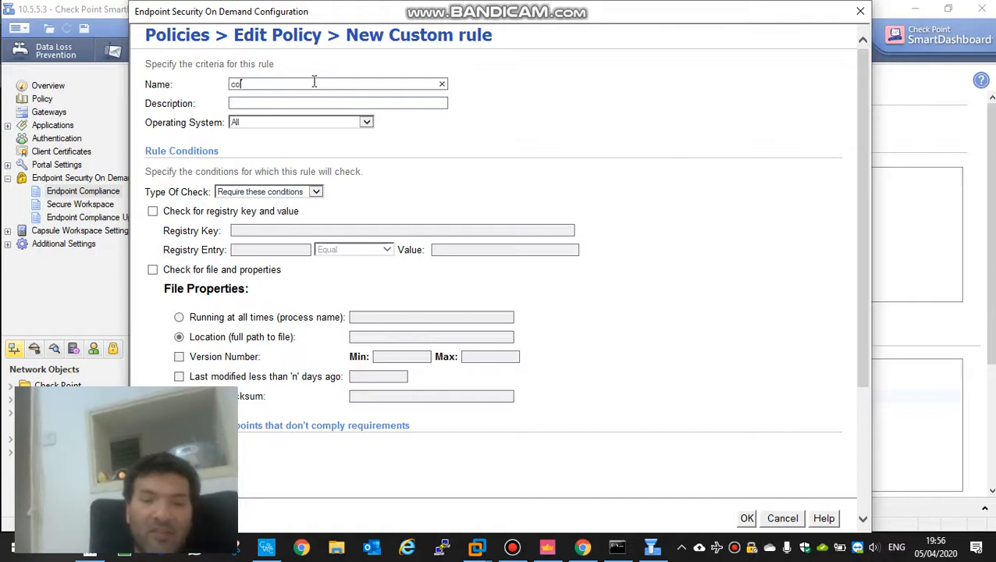
pyautogui.write('e')
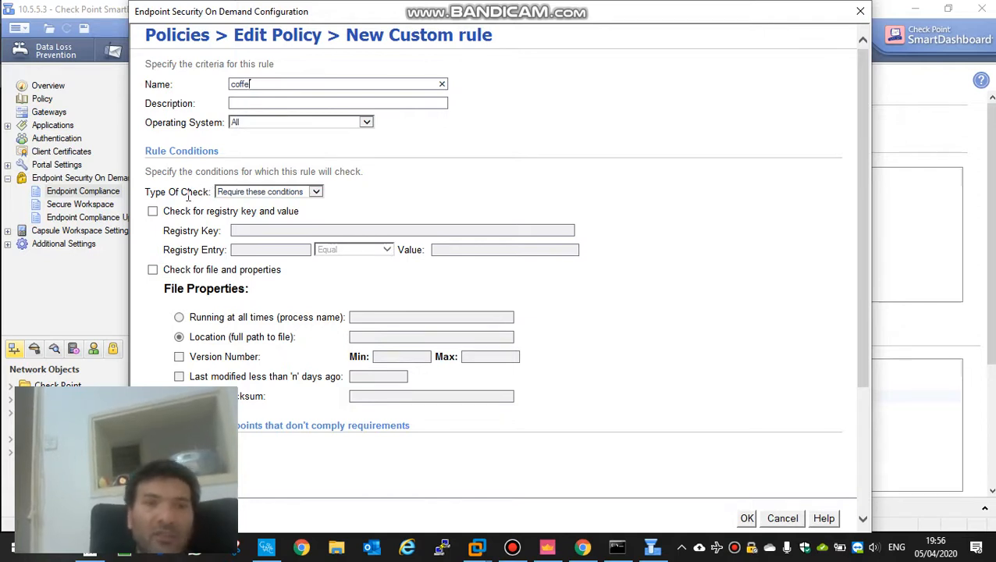
# Step: Enable the rule's file and properties check and require the process Yanivputty.exe to be running at all times
pyautogui.click(153, 270)
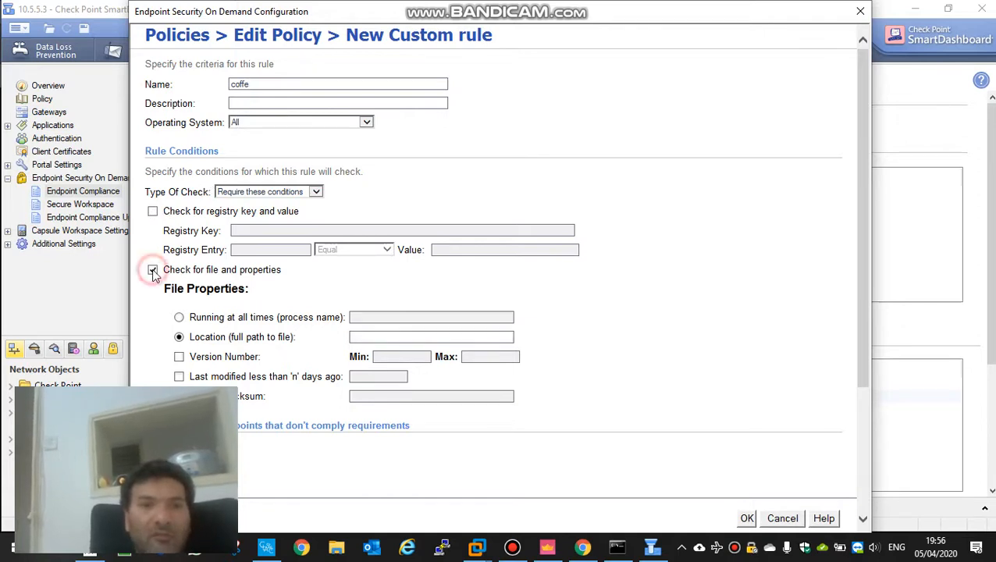
pyautogui.click(180, 318)
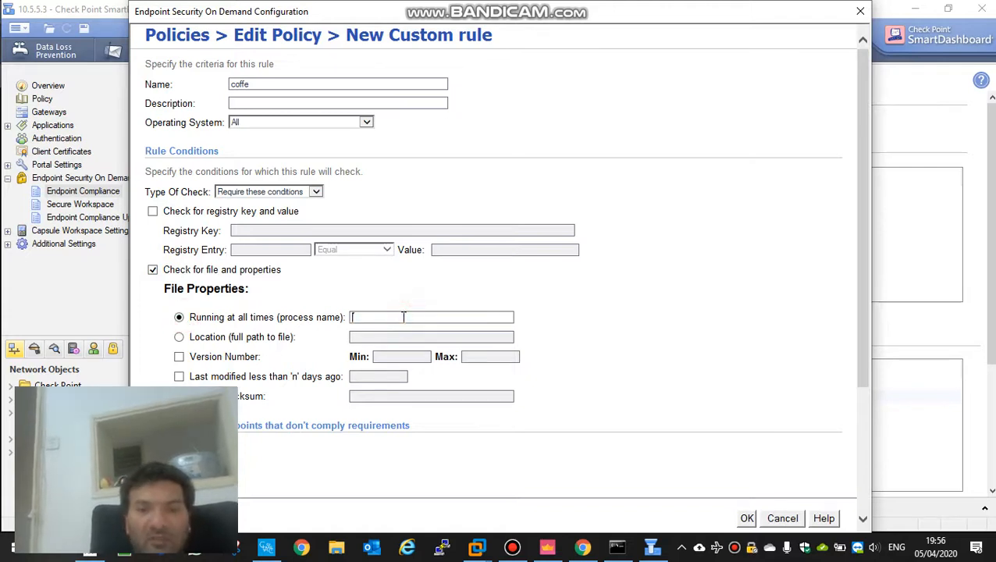
pyautogui.write('Yanivputty.exe')
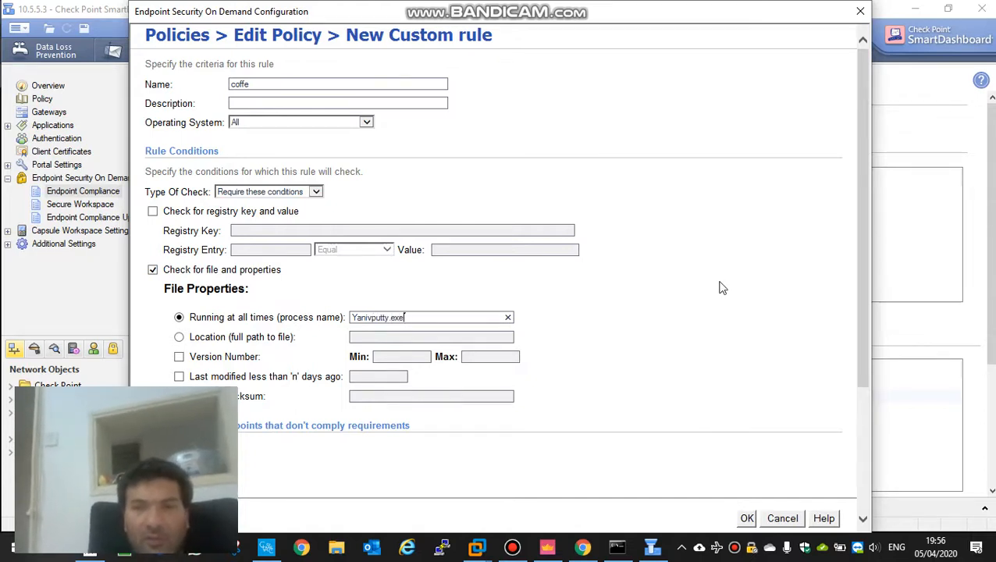
pyautogui.moveTo(857, 188); pyautogui.dragTo(856, 341)
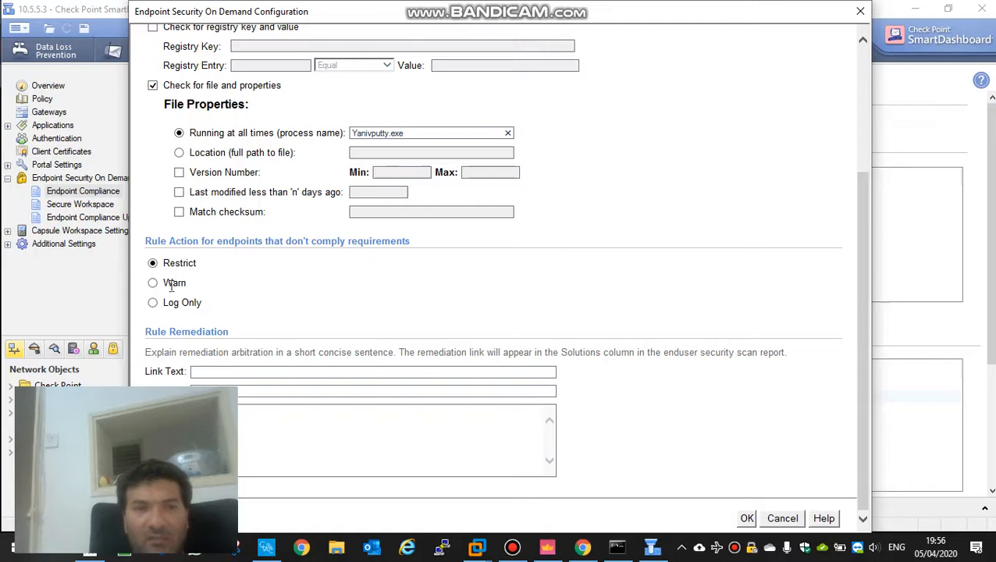
pyautogui.click(244, 371)
pyautogui.write('coffe')
pyautogui.click(314, 391)
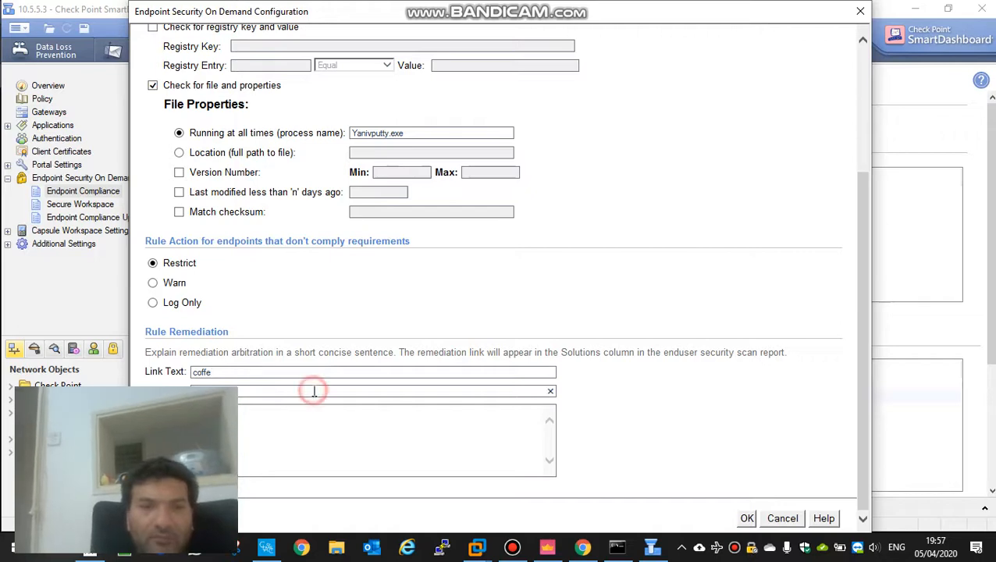
pyautogui.moveTo(768, 14); pyautogui.dragTo(877, 14)
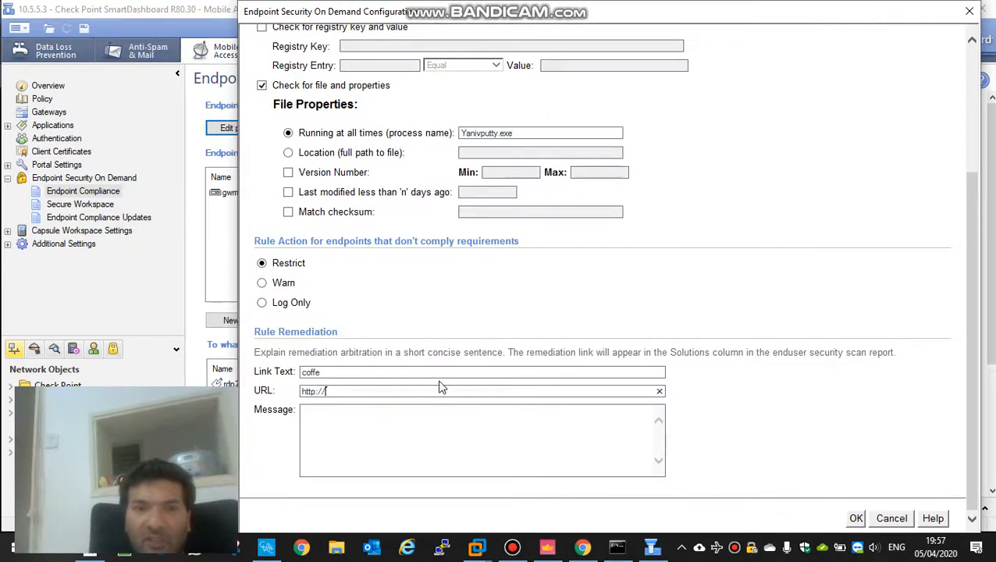
pyautogui.write('co')
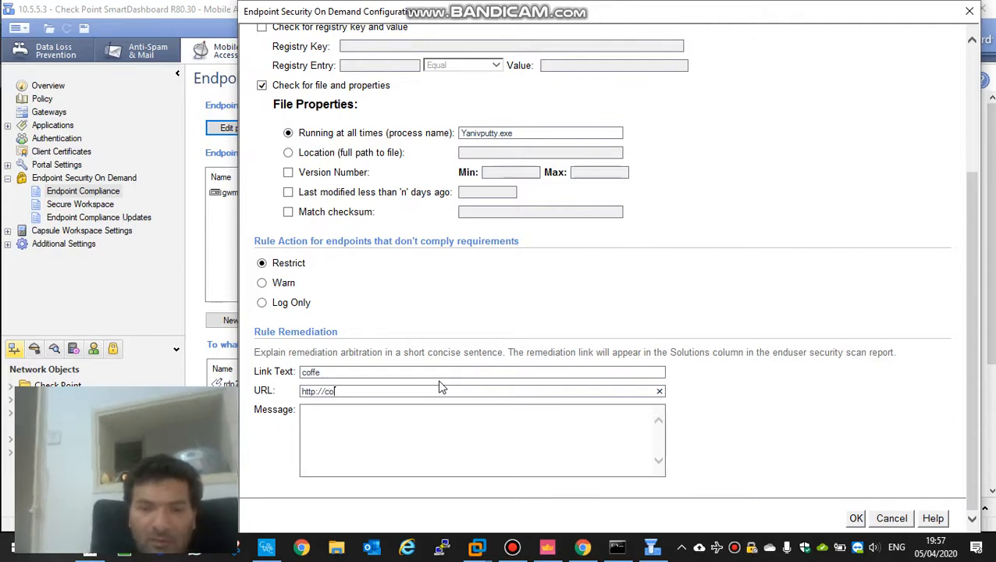
pyautogui.write('ffe.c')
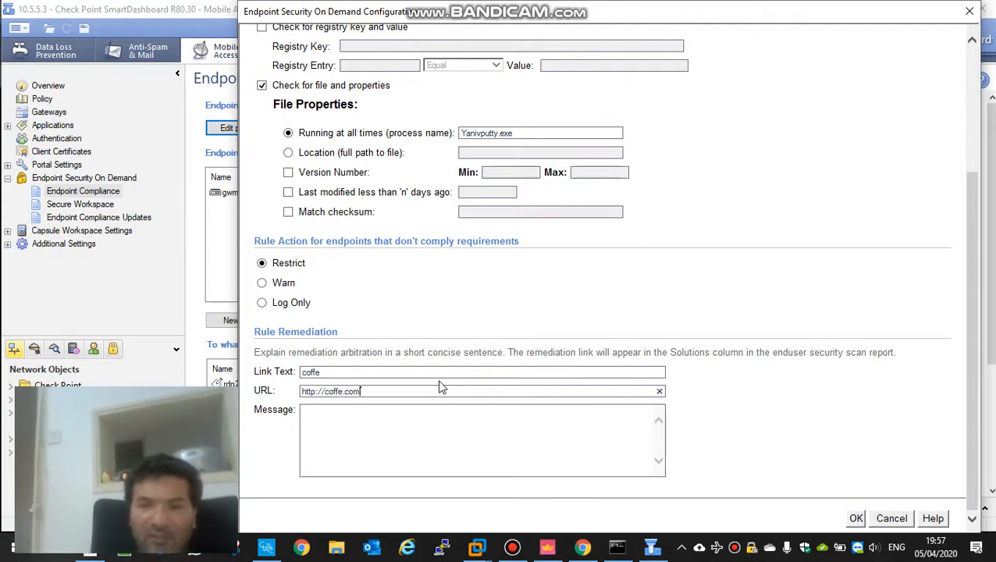
pyautogui.write('om')
# Step: Enter the remediation message "just make coffe" and save the custom rule
pyautogui.click(369, 427)
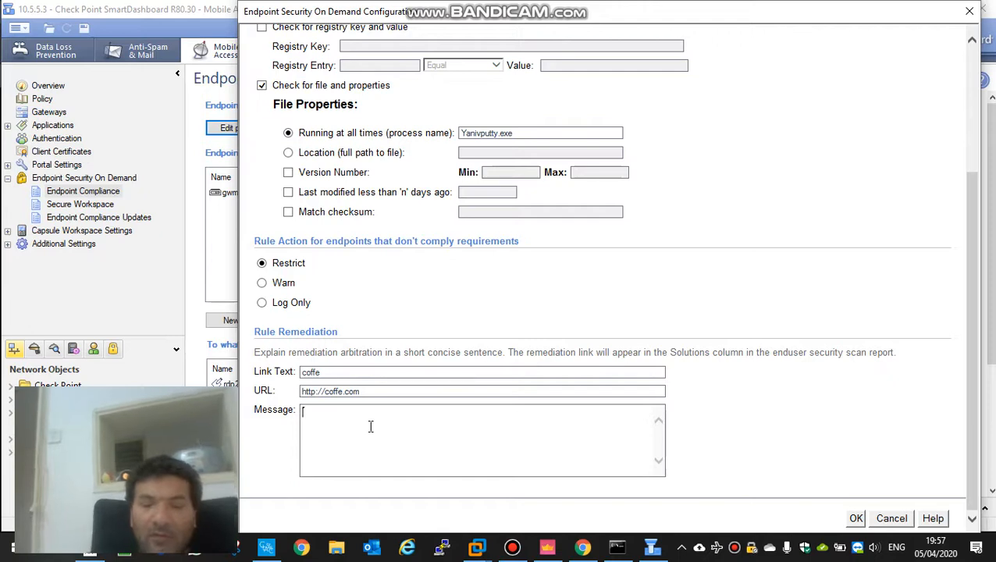
pyautogui.write('just make coffe')
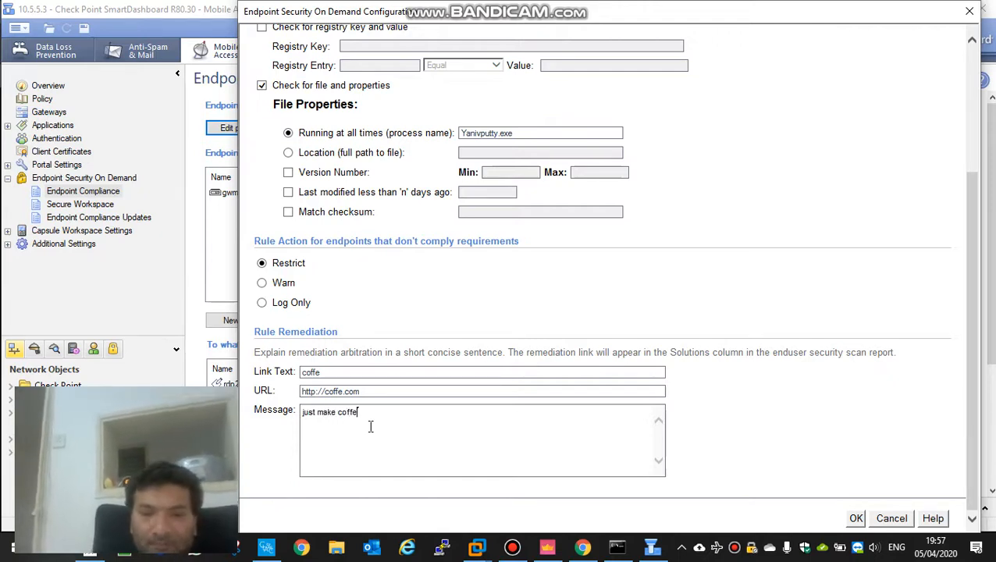
pyautogui.click(855, 519)
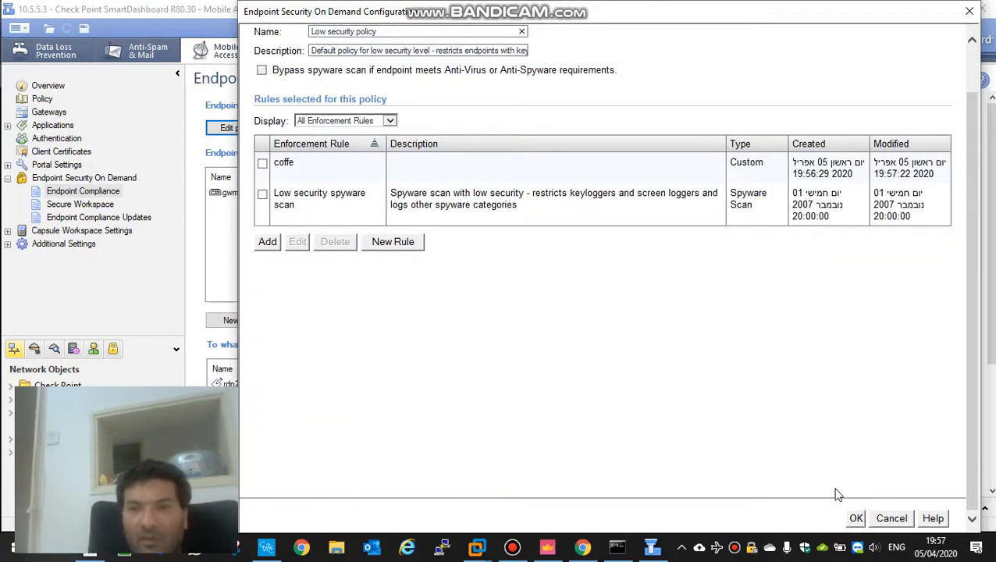
# Step: Save the edited Low security policy, confirm the Endpoint Security On Demand configuration, and close SmartDashboard
pyautogui.click(855, 518)
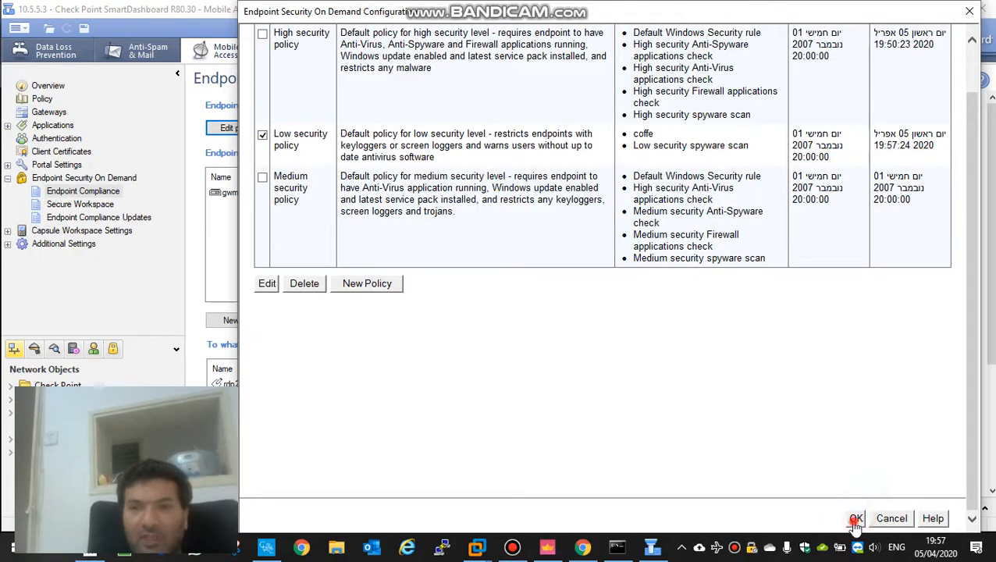
pyautogui.click(855, 519)
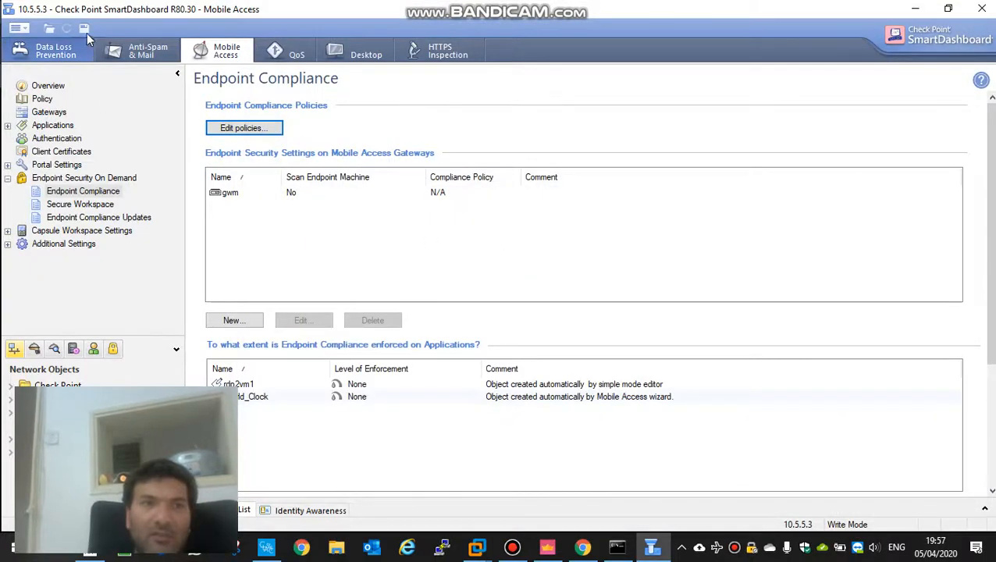
pyautogui.click(981, 9)
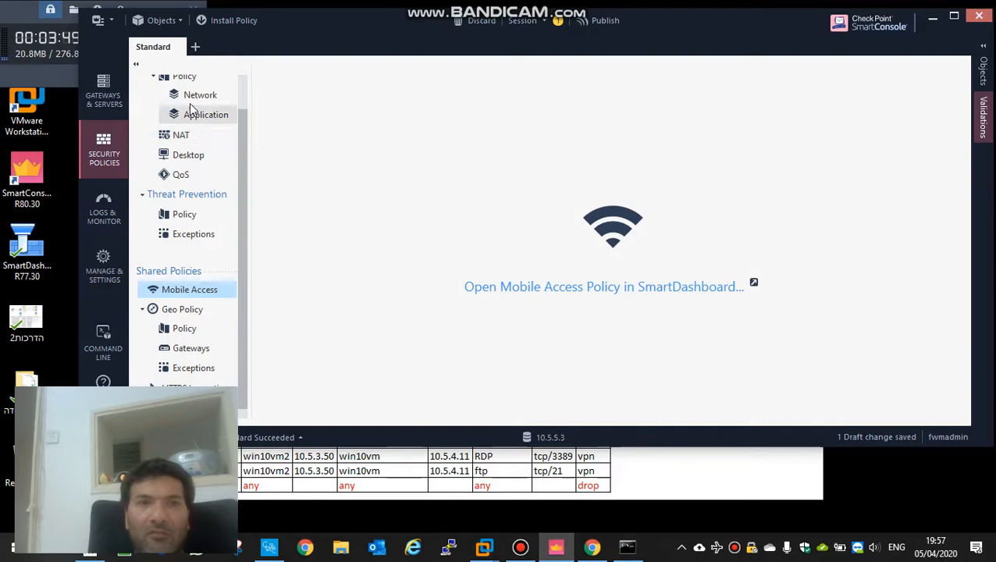
# Step: In SmartConsole, open the gwm gateway's Mobile Access settings for Endpoint Compliance
pyautogui.click(243, 91)
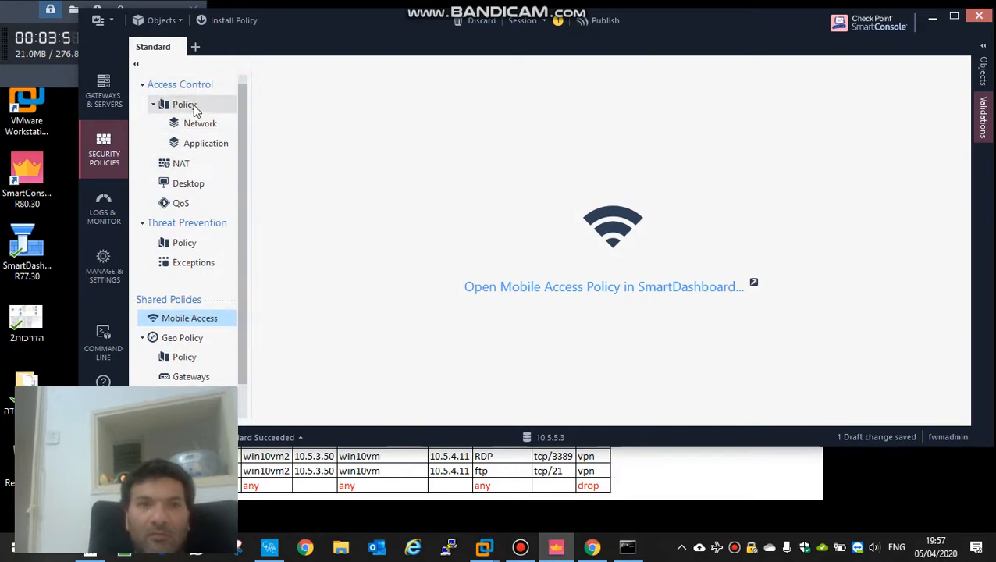
pyautogui.click(103, 92)
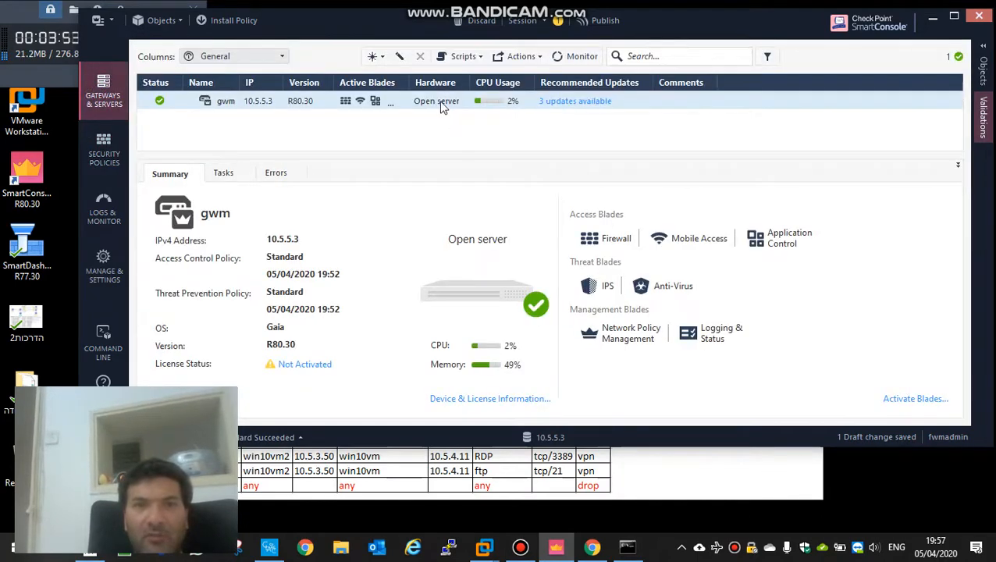
pyautogui.doubleClick(439, 102)
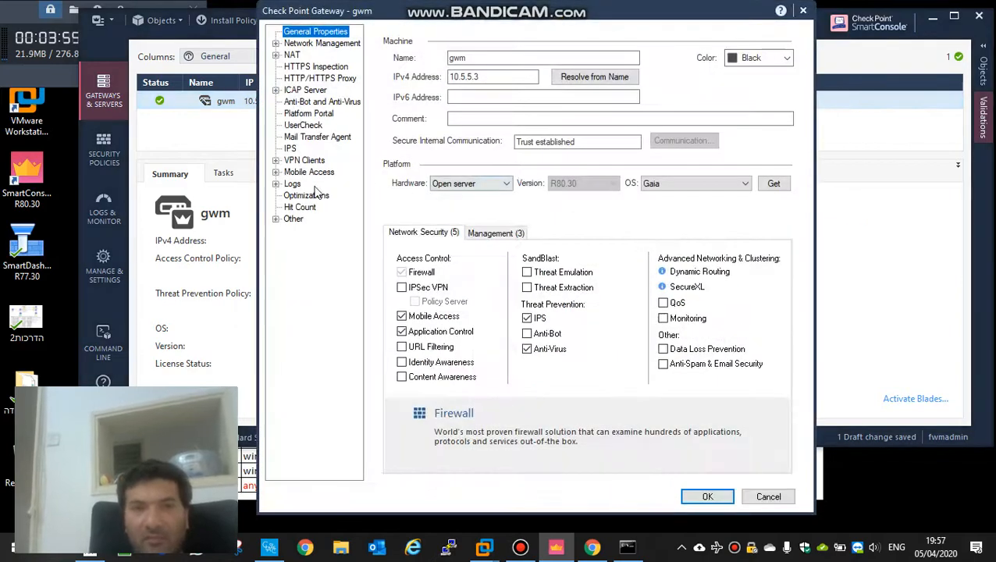
pyautogui.click(275, 172)
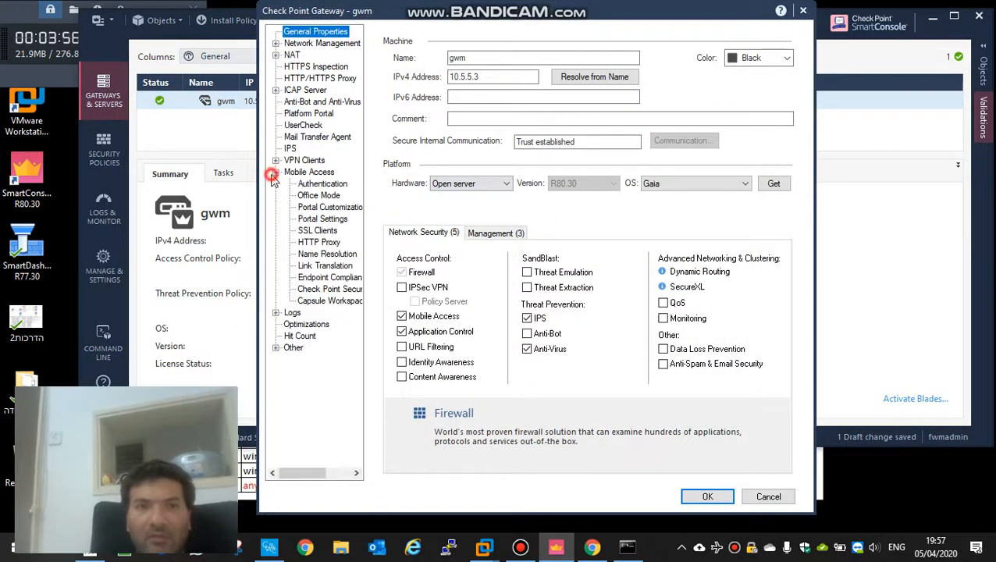
pyautogui.click(312, 289)
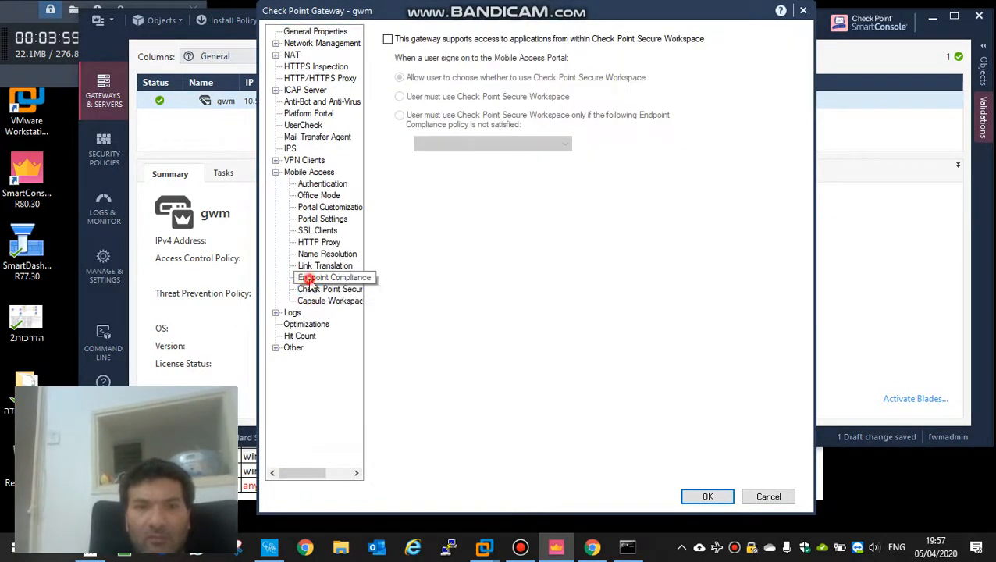
pyautogui.click(310, 280)
# Step: Enable scanning of endpoint machines when users connect, with Low security policy as the threshold policy, and save the gateway
pyautogui.click(386, 60)
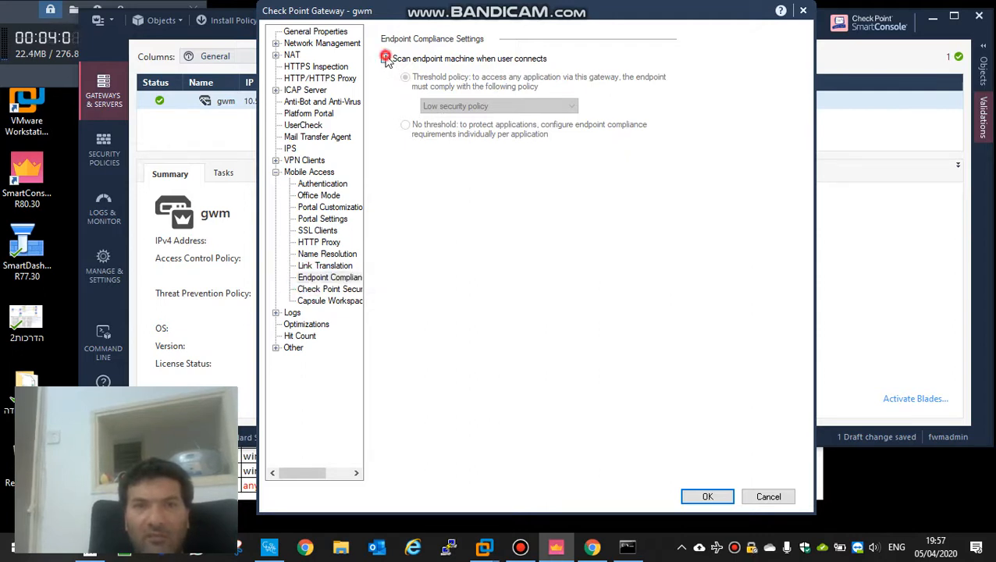
pyautogui.click(492, 106)
pyautogui.click(486, 108)
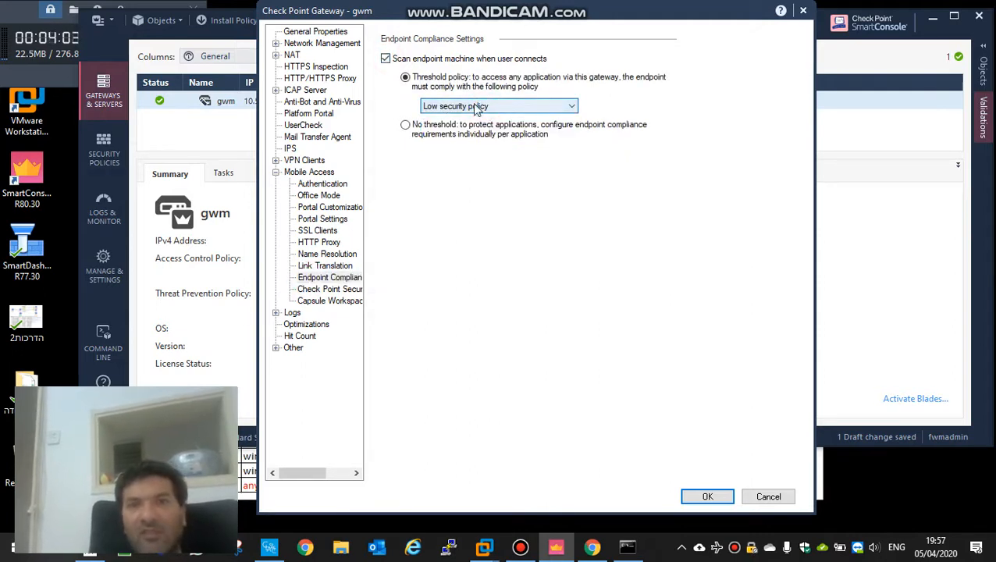
pyautogui.click(701, 493)
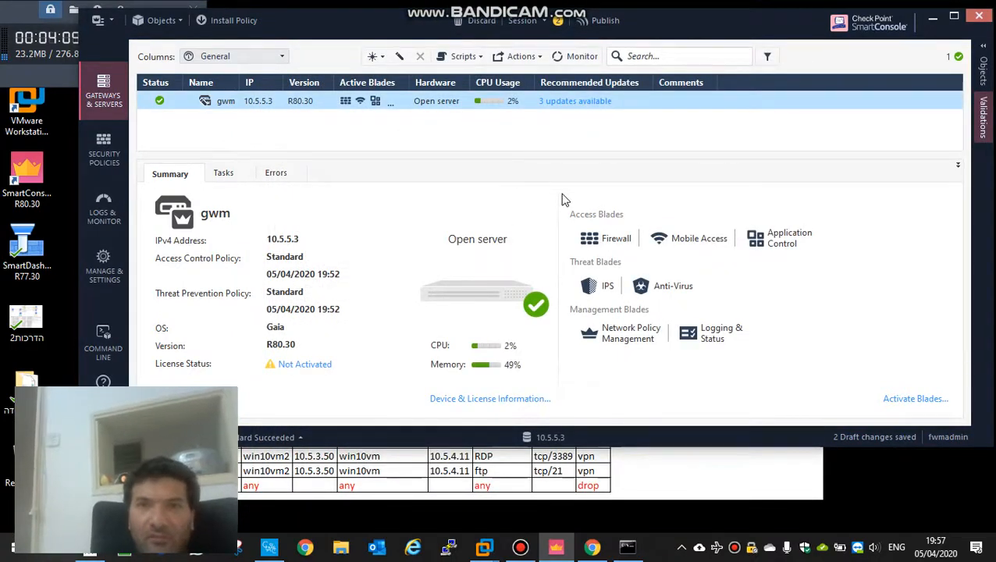
# Step: Start a policy installation and publish the pending changes with the session description "host checker coffe"
pyautogui.click(233, 20)
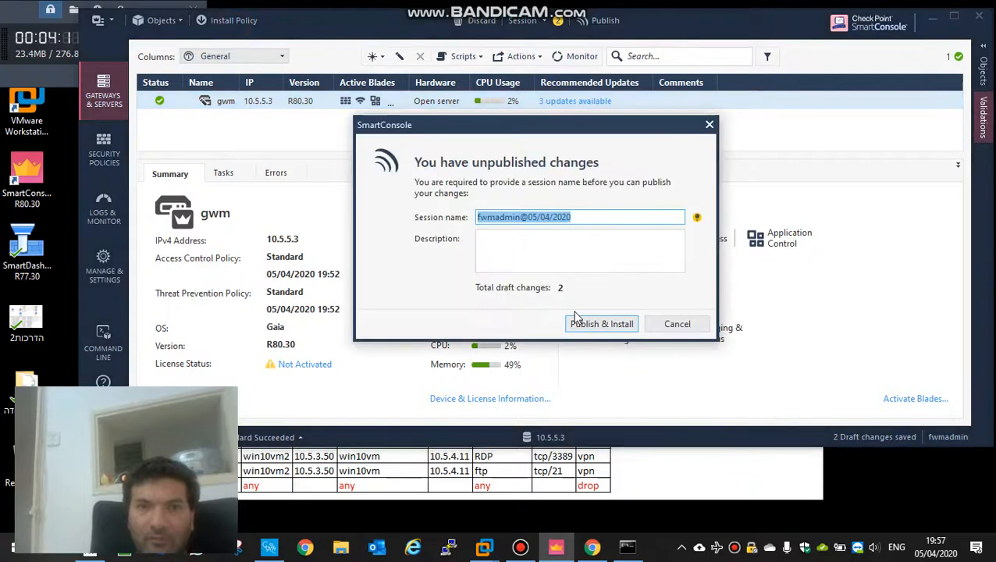
pyautogui.click(564, 262)
pyautogui.write('host check')
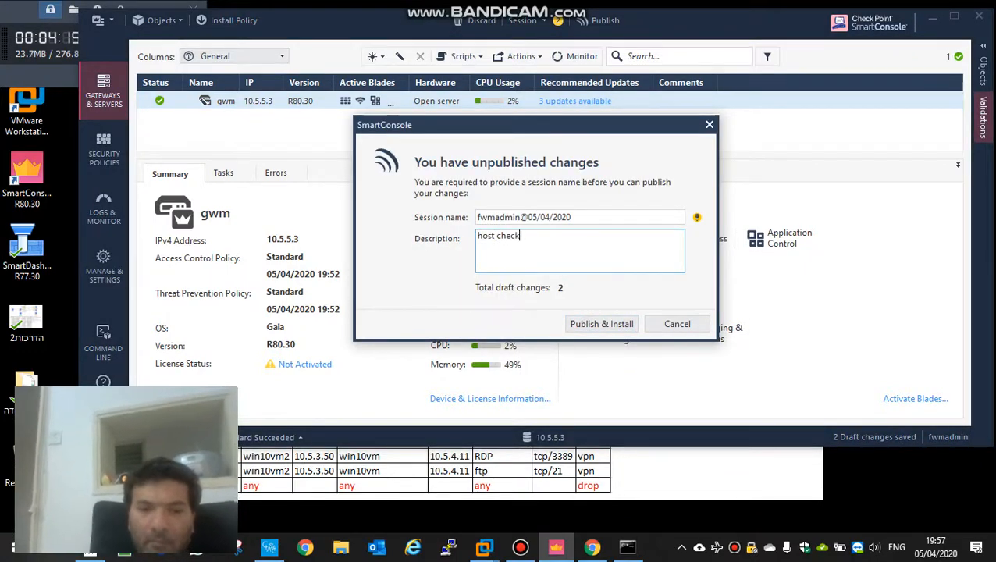
pyautogui.write('er coffe')
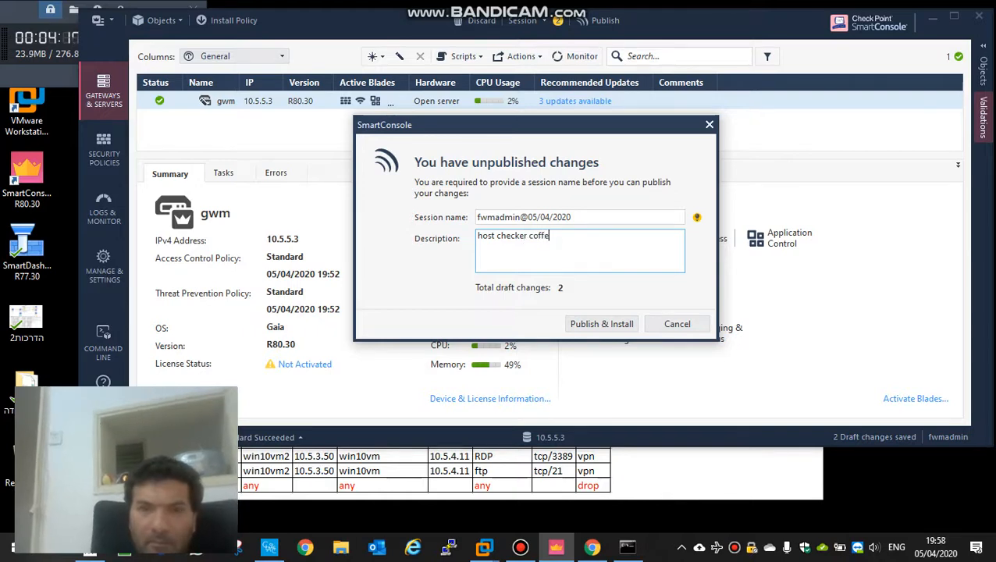
pyautogui.click(587, 324)
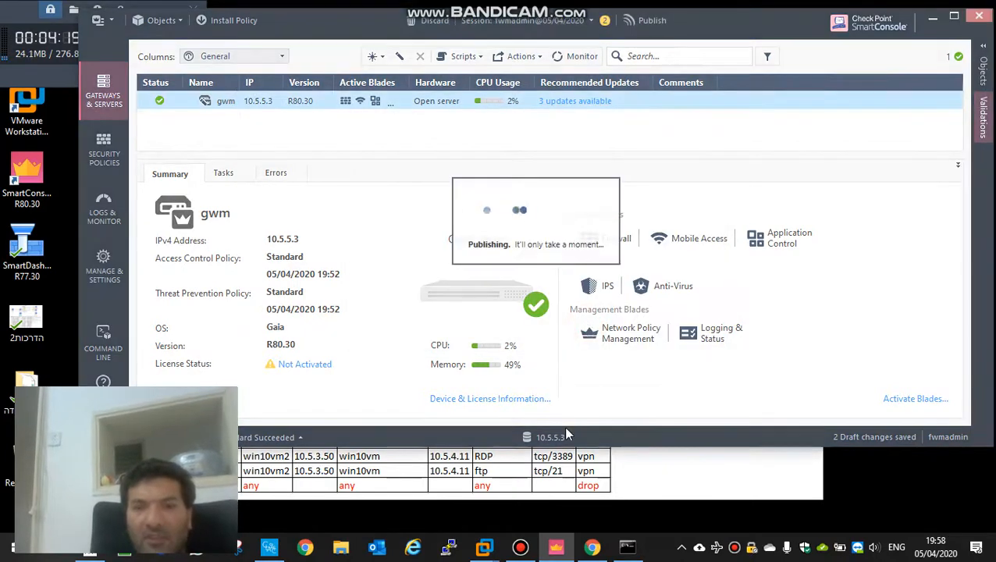
pyautogui.moveTo(485, 550)
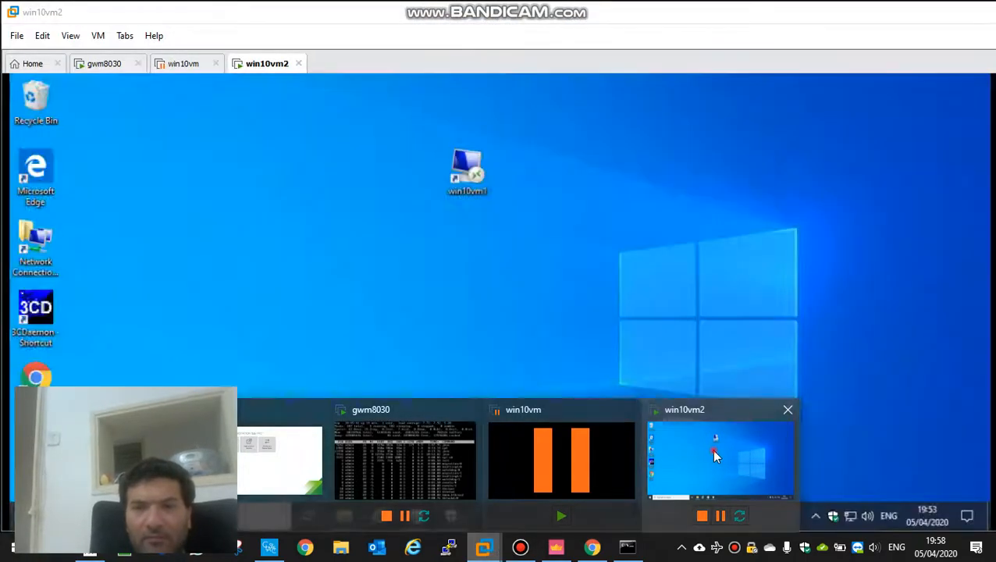
pyautogui.click(711, 449)
pyautogui.click(378, 515)
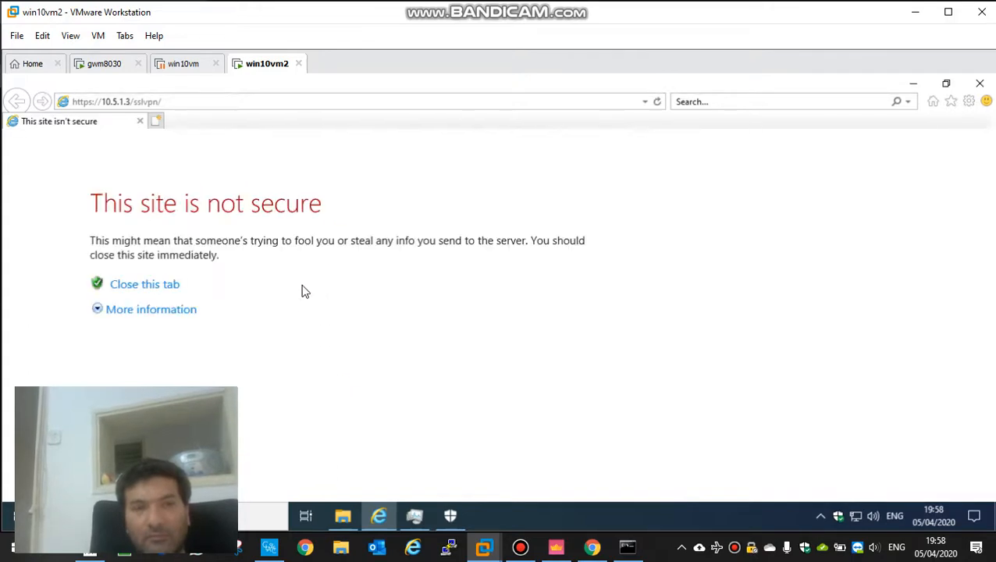
pyautogui.click(180, 310)
pyautogui.click(273, 414)
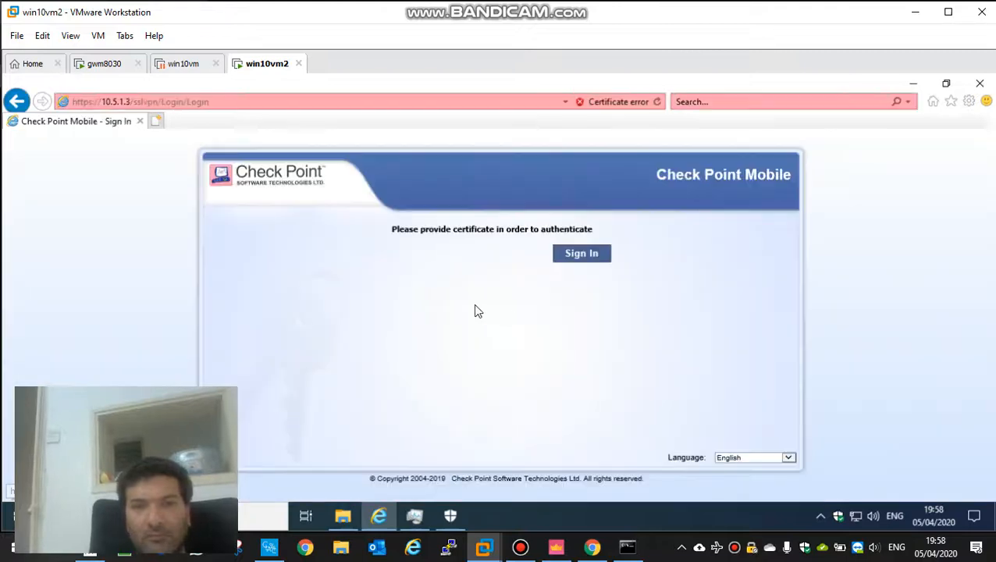
pyautogui.click(591, 254)
pyautogui.click(424, 367)
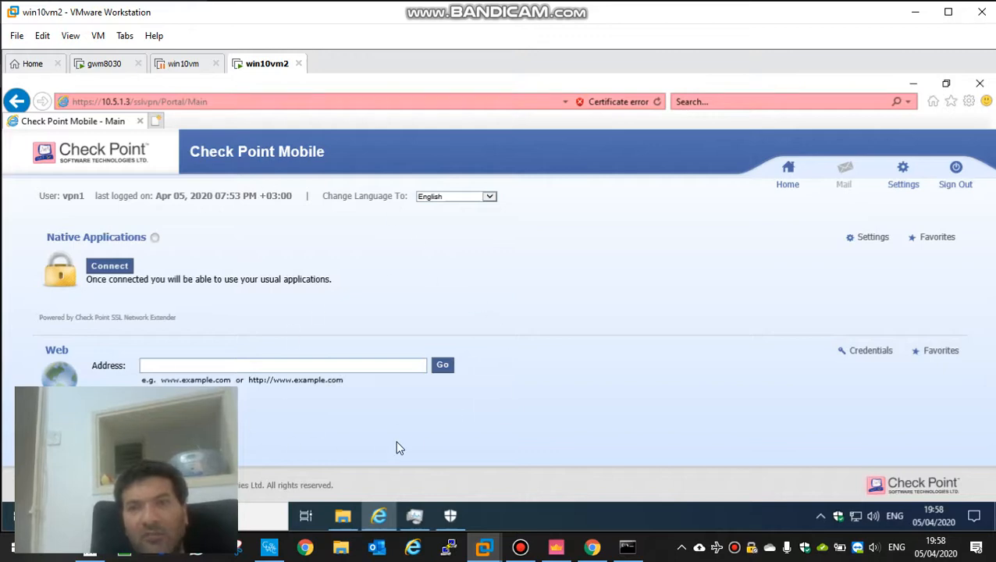
# Step: Open the World Clock link in the Check Point Mobile portal to test access and sign out of the portal
pyautogui.doubleClick(411, 82)
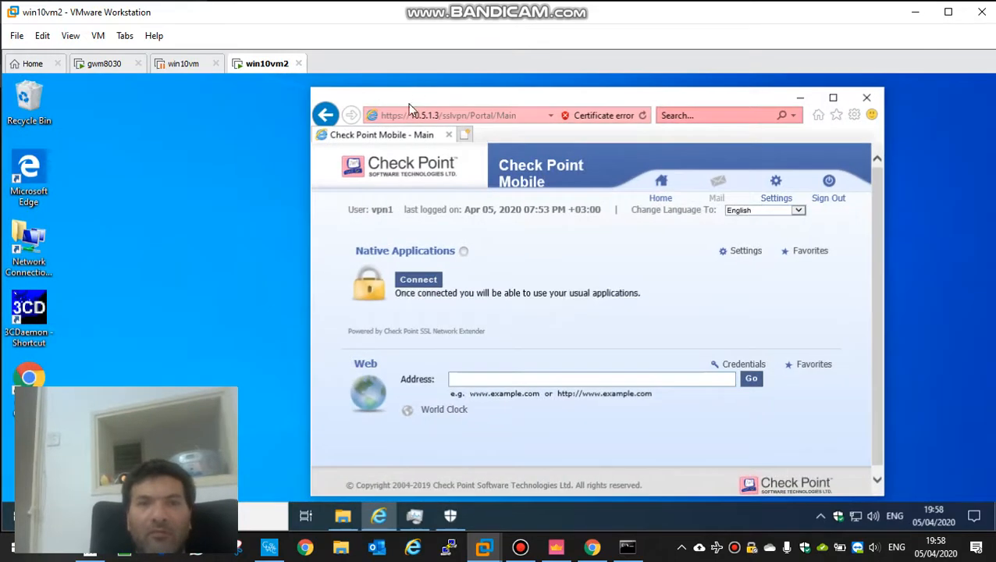
pyautogui.click(434, 414)
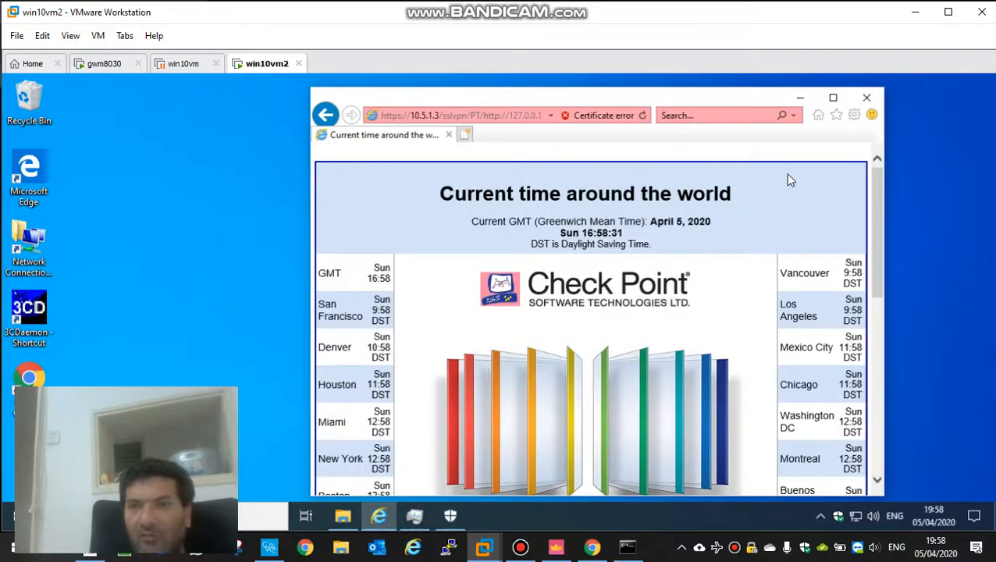
pyautogui.click(745, 156)
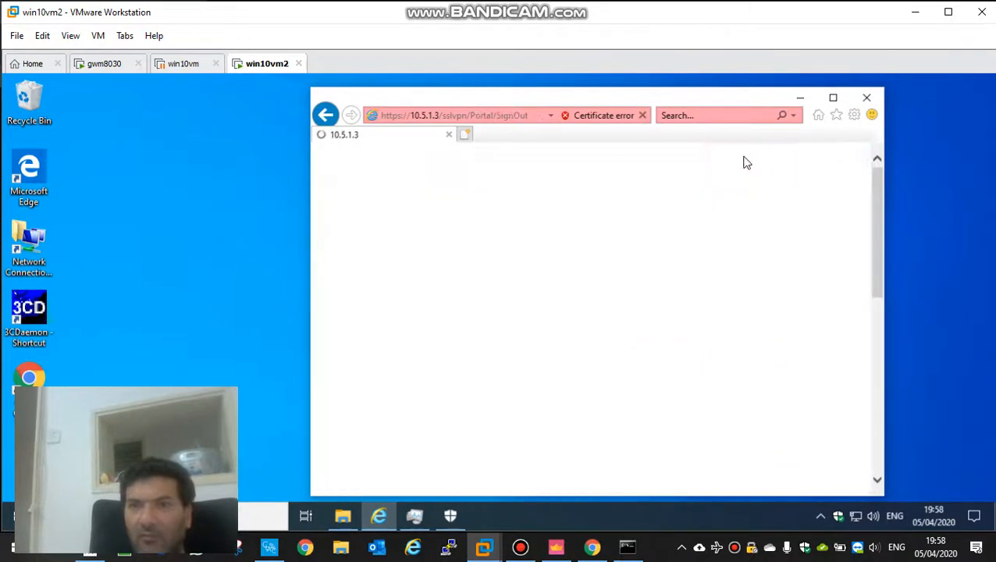
pyautogui.click(693, 407)
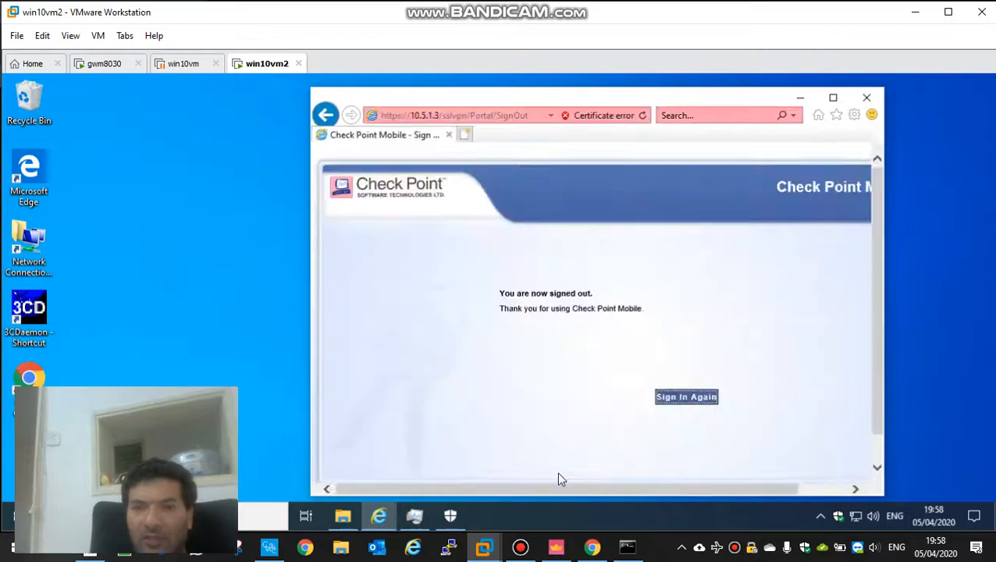
# Step: Start the Standard policy installation in SmartConsole and view the PuTTY application in the C:\ttt folder on win10vm2
pyautogui.click(553, 549)
pyautogui.click(712, 470)
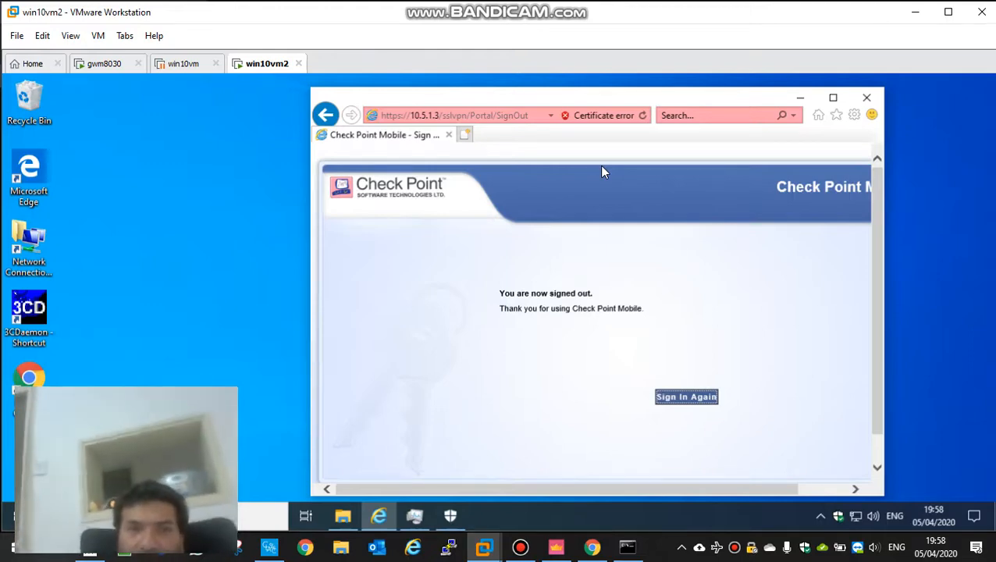
pyautogui.click(343, 516)
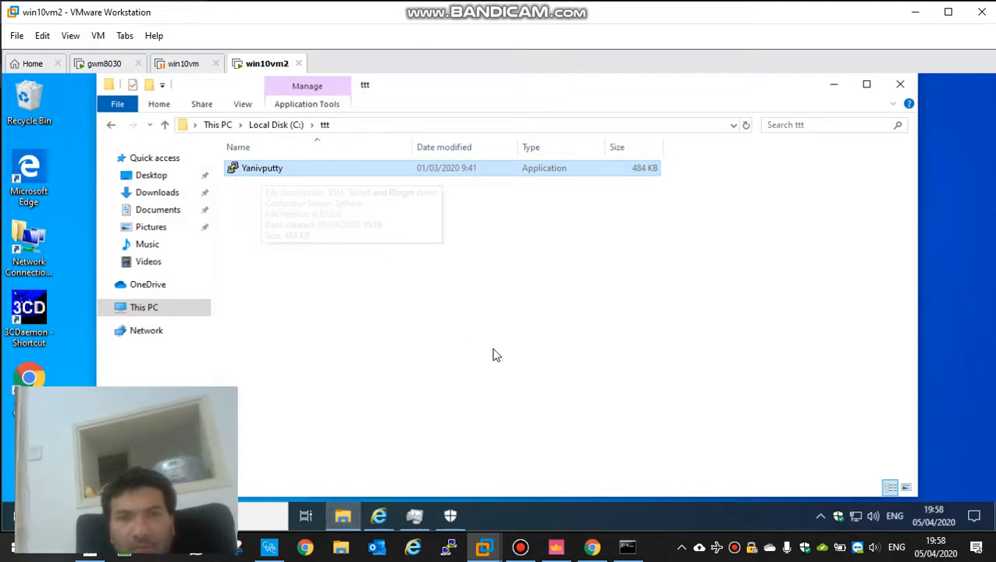
pyautogui.click(832, 88)
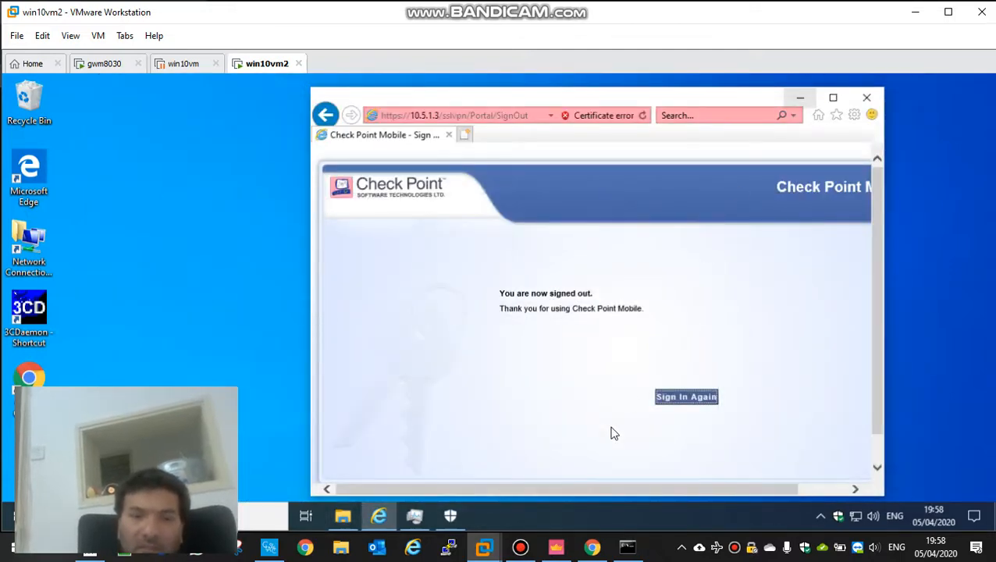
# Step: Check the progress of the Standard policy installation in SmartConsole's recent tasks
pyautogui.moveTo(557, 549)
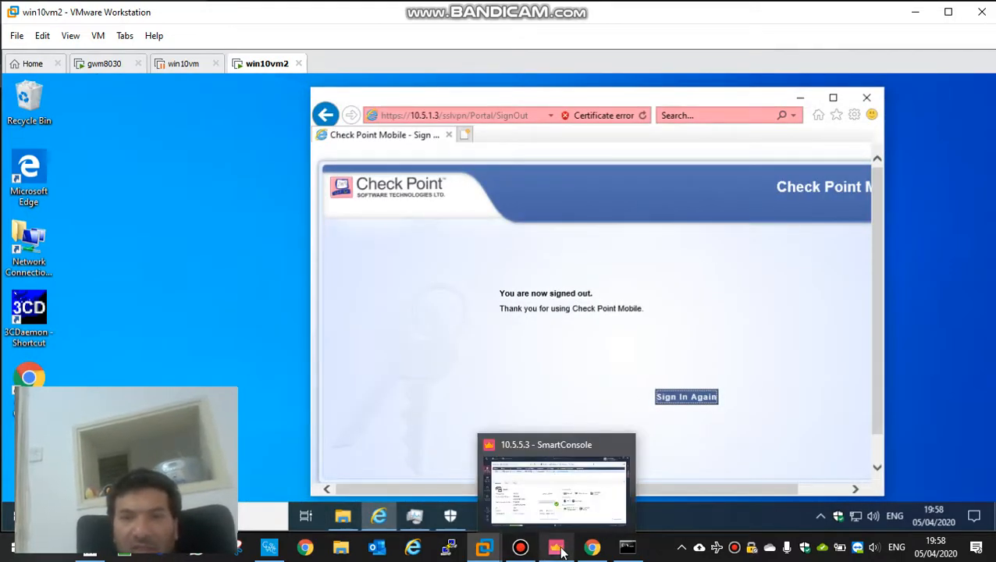
pyautogui.click(558, 548)
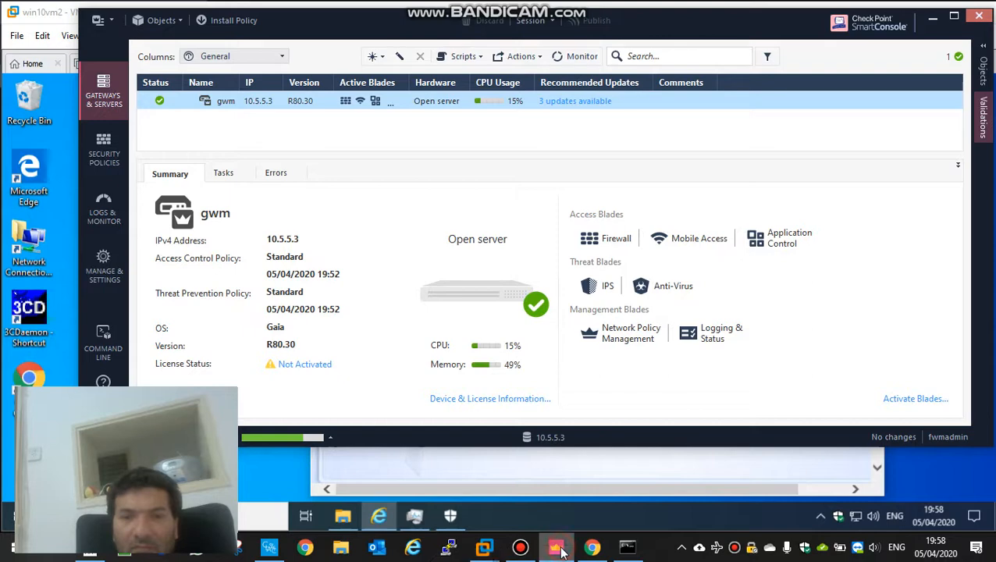
pyautogui.click(318, 439)
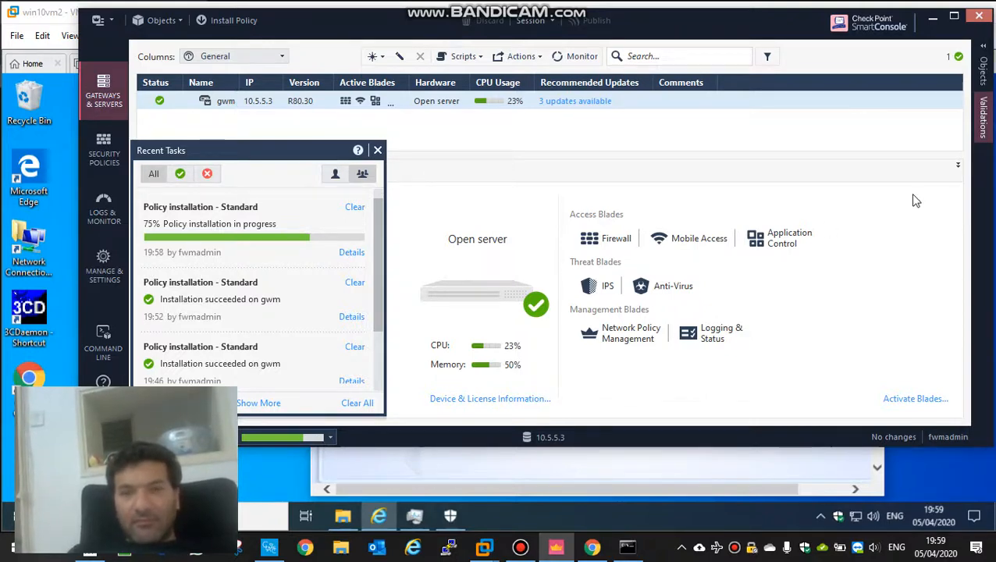
pyautogui.click(521, 550)
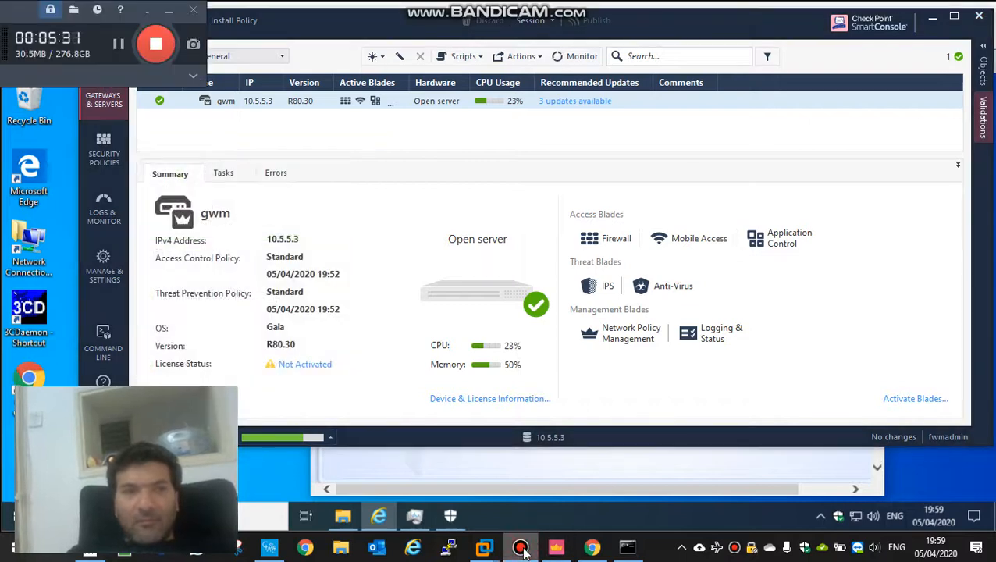
pyautogui.click(524, 551)
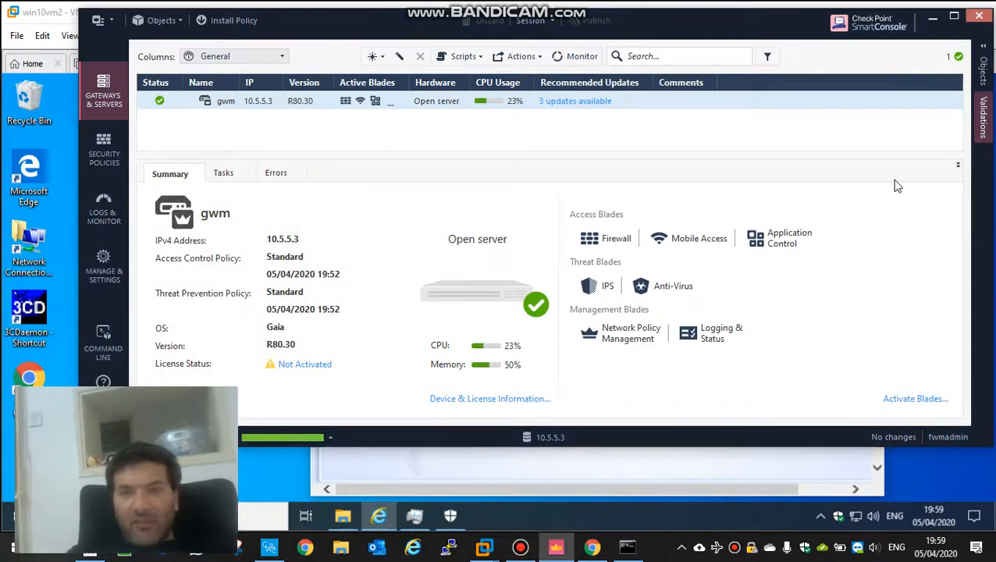
# Step: Return to the win10vm2 browser and sign in to the portal again to trigger the endpoint compliance scan
pyautogui.click(933, 17)
pyautogui.click(687, 398)
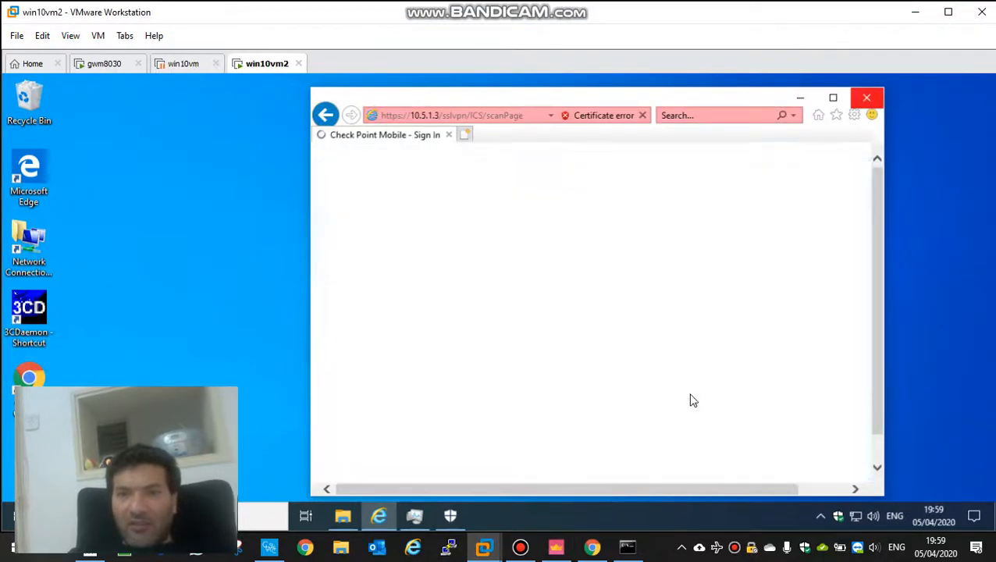
pyautogui.click(833, 98)
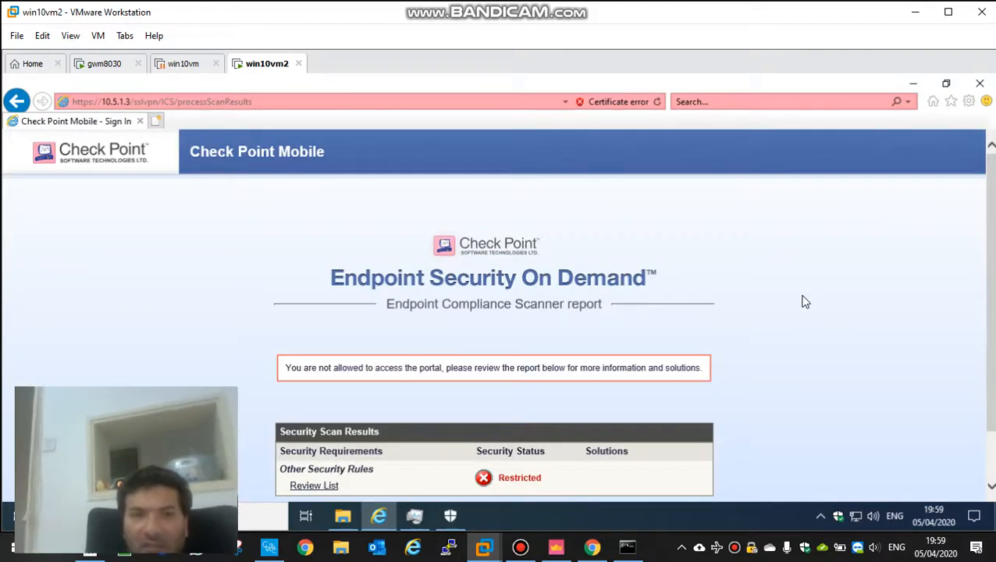
# Step: Review the Other Security Rules list and its suggested solution in the Endpoint Compliance Scanner report
pyautogui.scroll(-2, 805, 301)
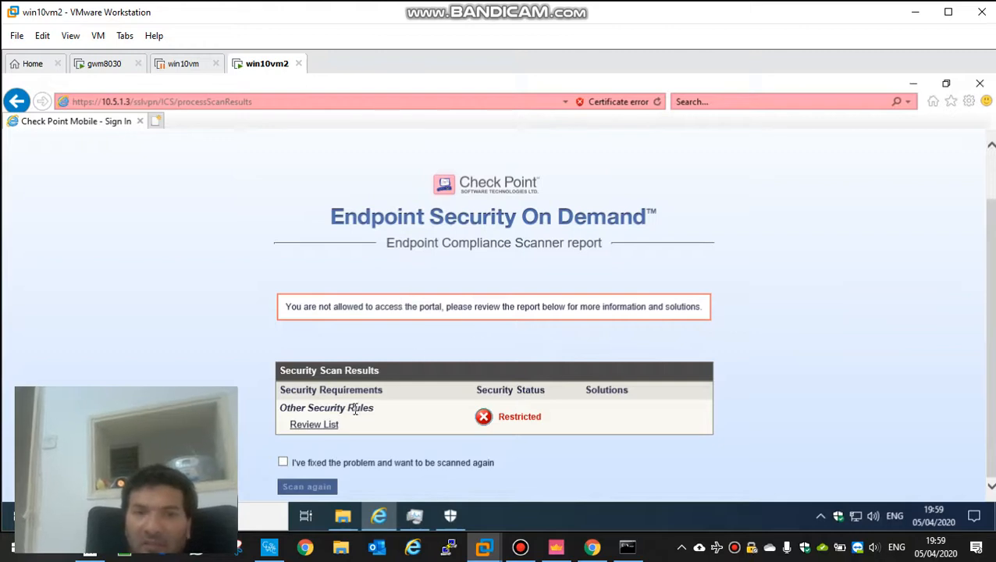
pyautogui.click(322, 425)
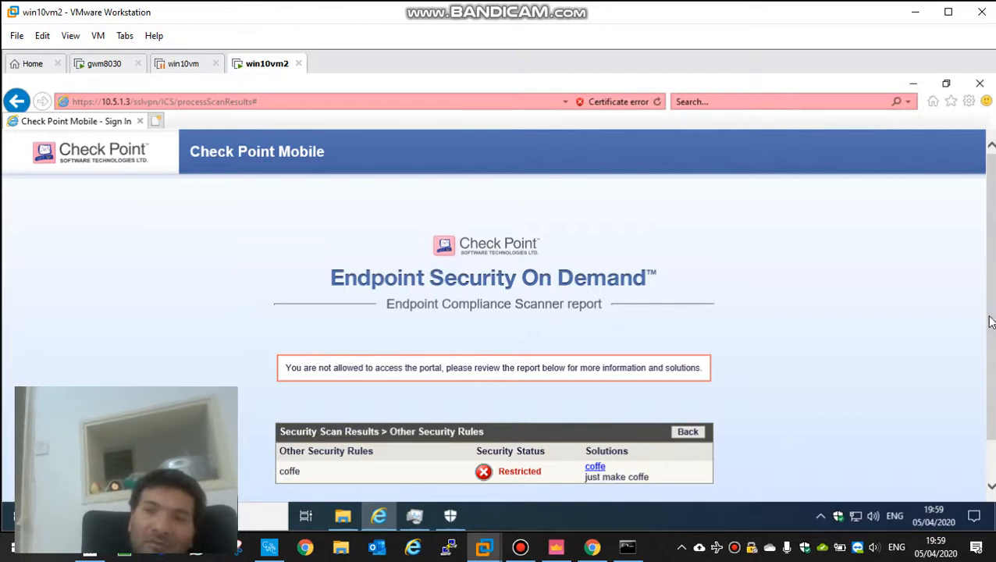
pyautogui.scroll(-1, 991, 332)
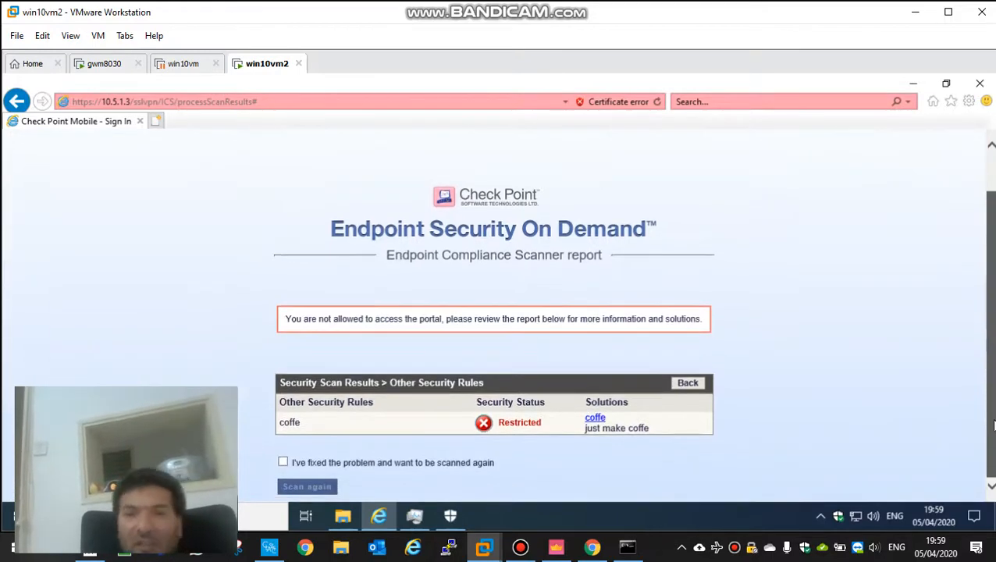
# Step: Launch the PuTTY application from C:\ttt so the required process is running, and return to the scan report
pyautogui.click(344, 517)
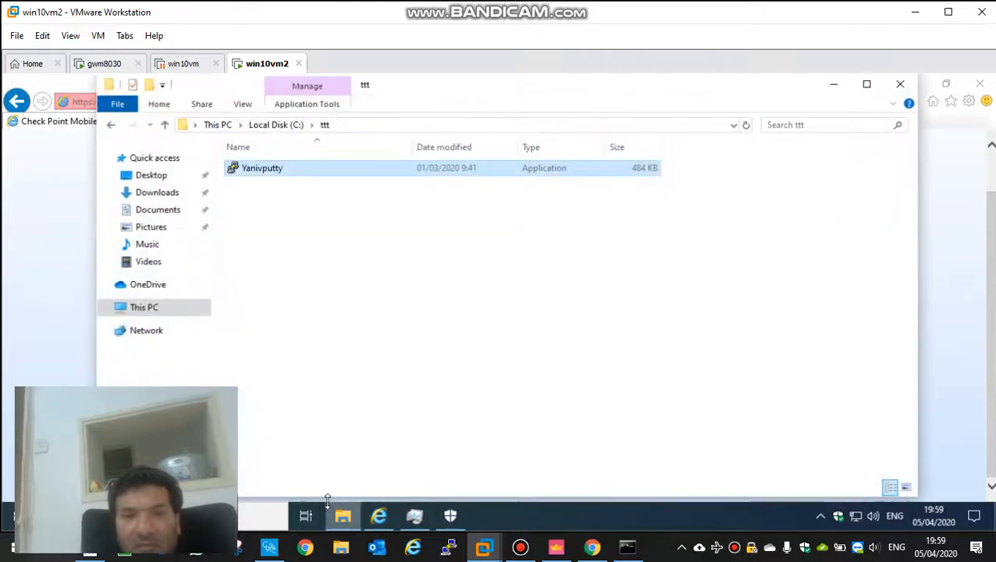
pyautogui.doubleClick(257, 168)
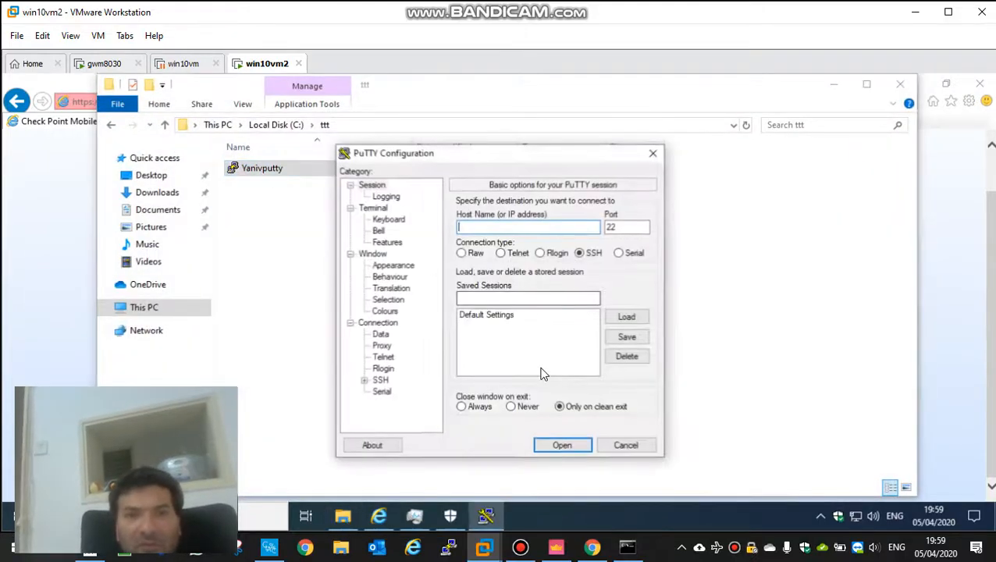
pyautogui.click(834, 85)
pyautogui.click(821, 268)
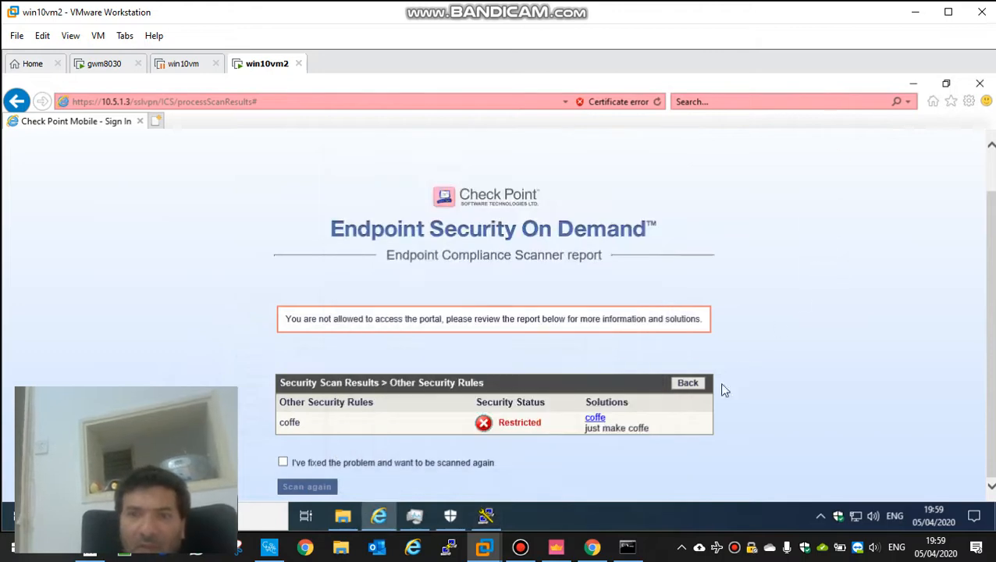
# Step: Declare the compliance problem fixed, scan the machine again, and sign in to the portal with the certificate
pyautogui.click(283, 463)
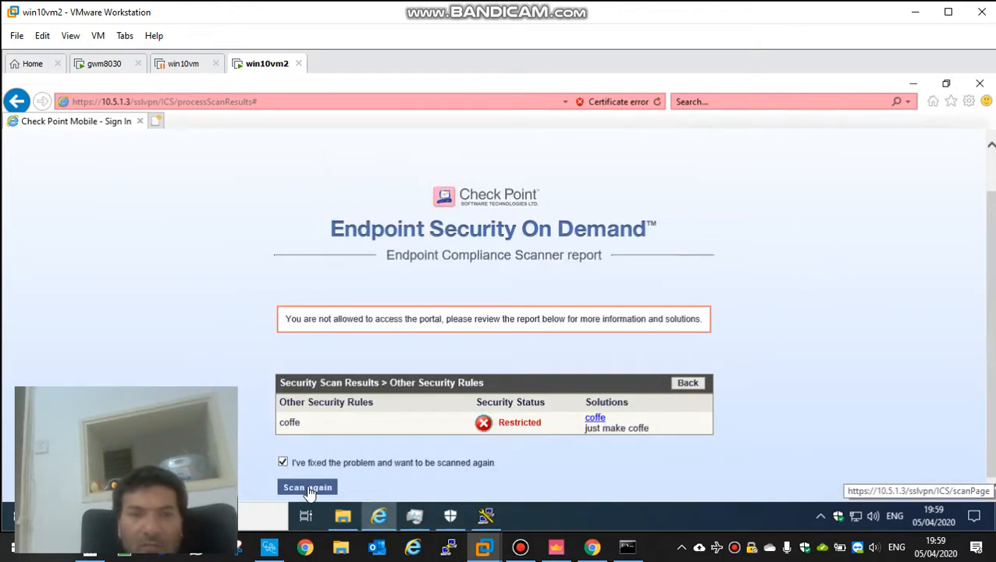
pyautogui.click(308, 486)
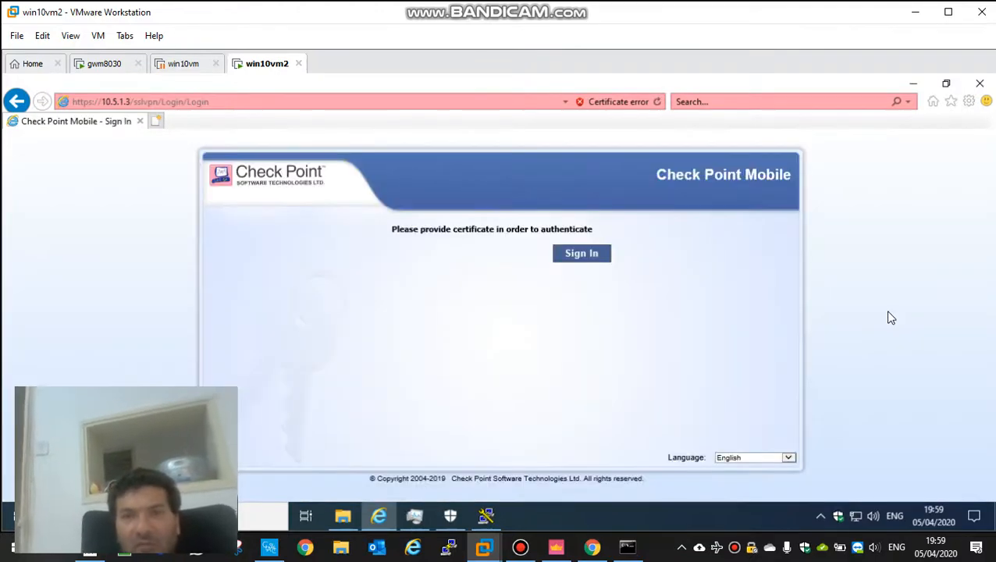
pyautogui.click(582, 255)
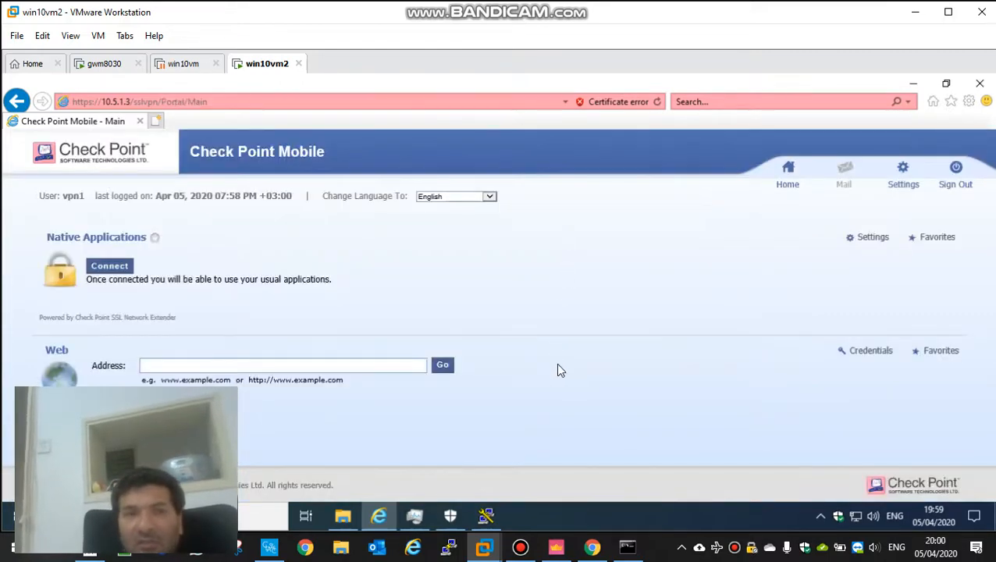
# Step: Test the World Clock link after the compliance scan, go back to the portal's main page, and sign out
pyautogui.doubleClick(546, 84)
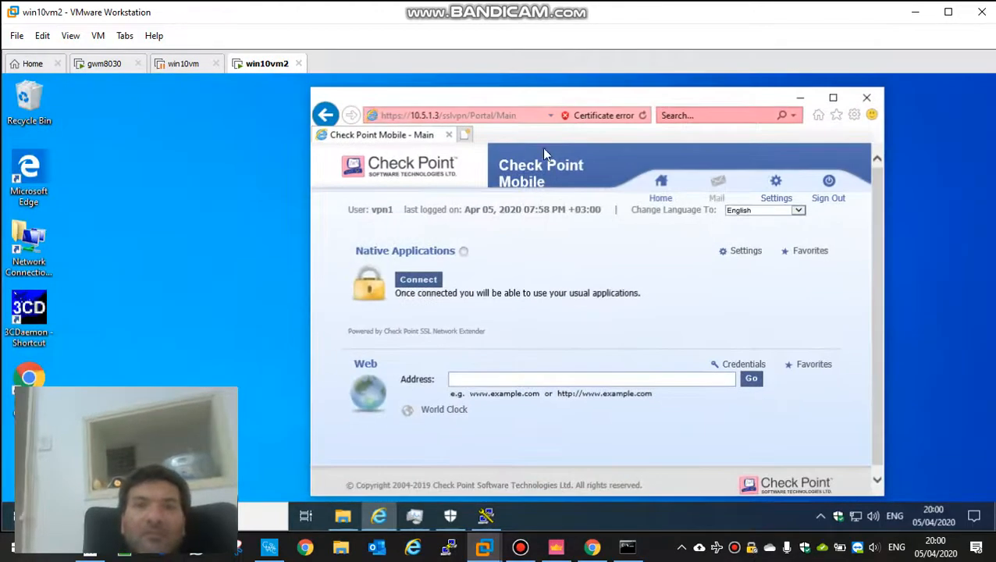
pyautogui.click(438, 414)
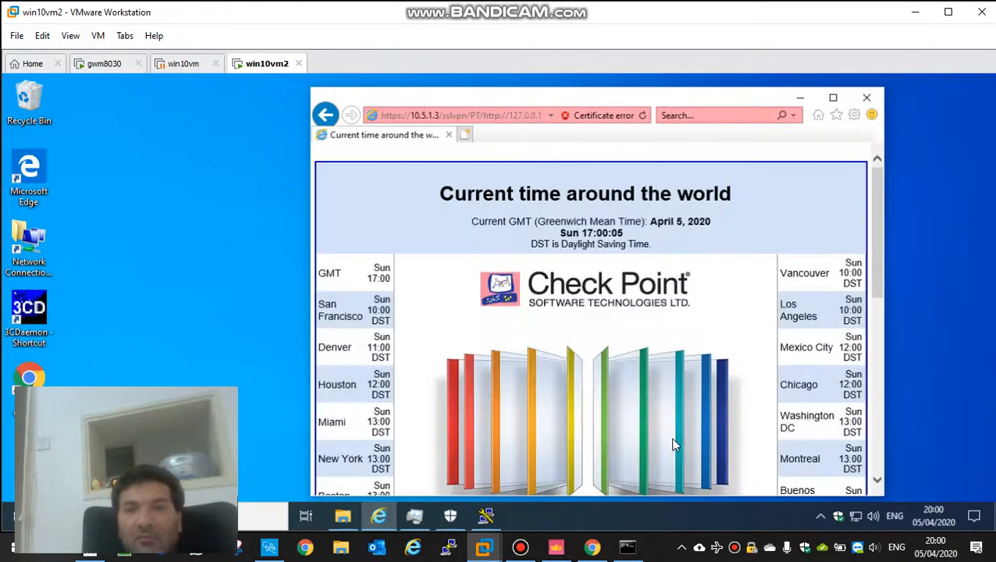
pyautogui.click(327, 116)
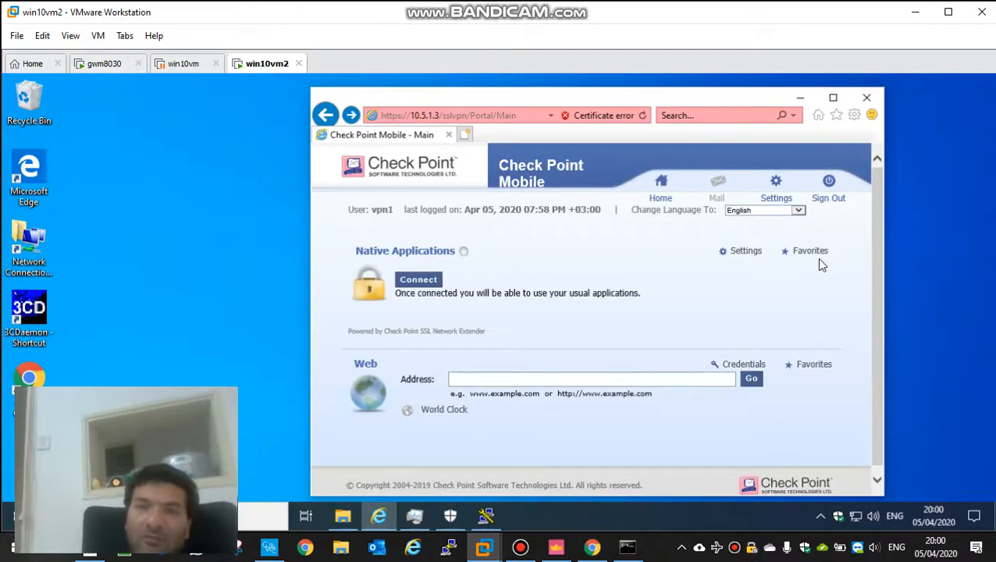
pyautogui.click(829, 192)
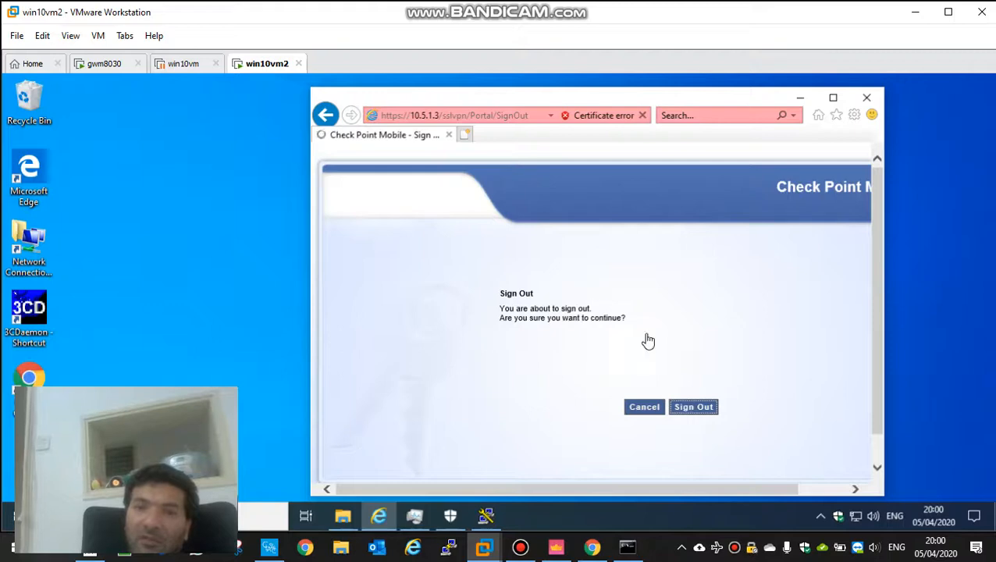
pyautogui.click(694, 408)
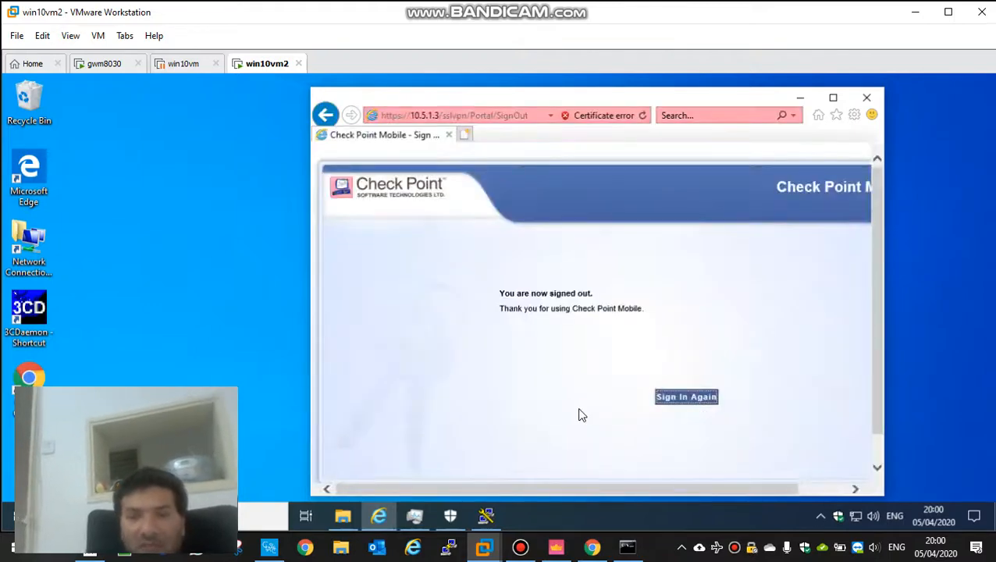
pyautogui.click(555, 548)
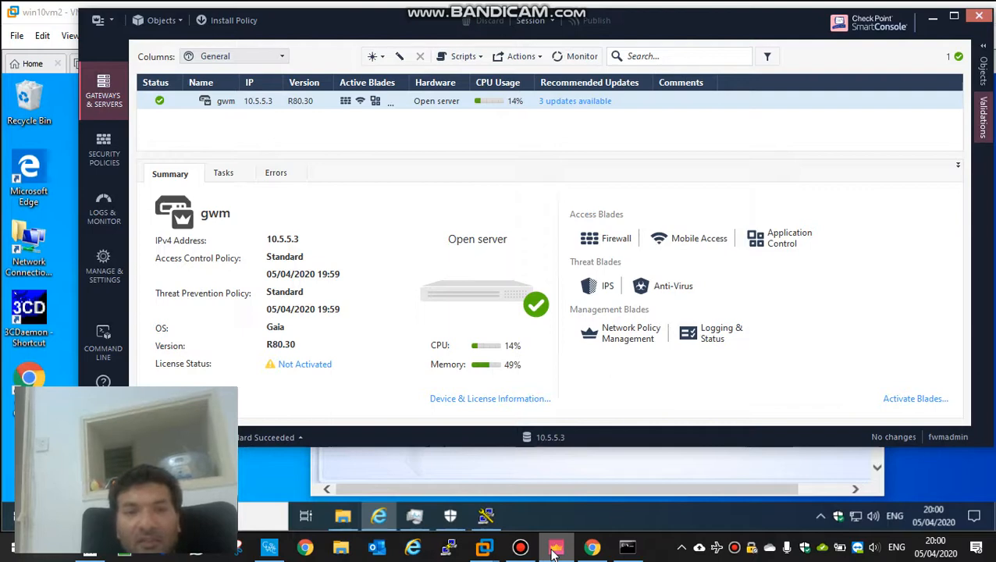
pyautogui.click(555, 548)
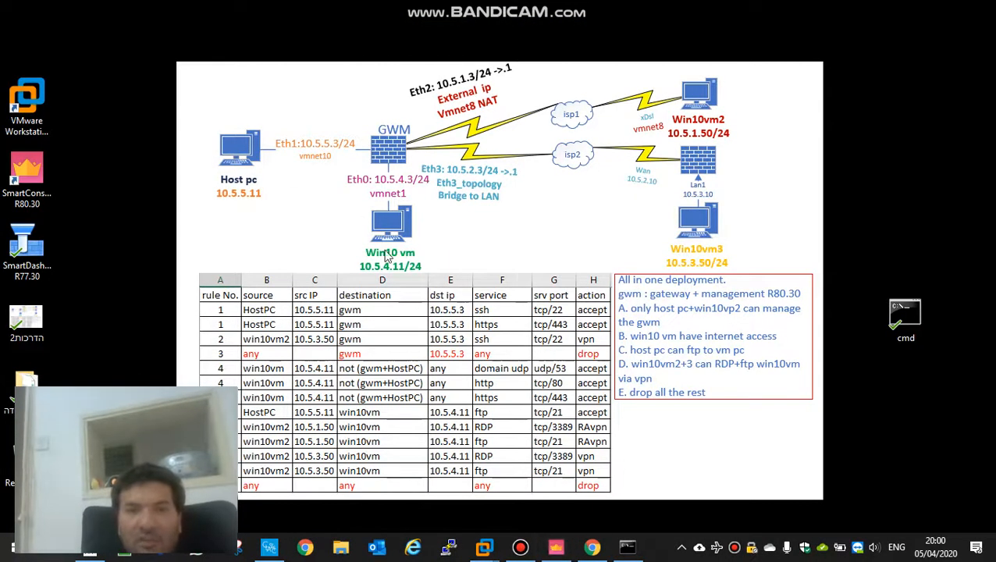
pyautogui.moveTo(484, 546)
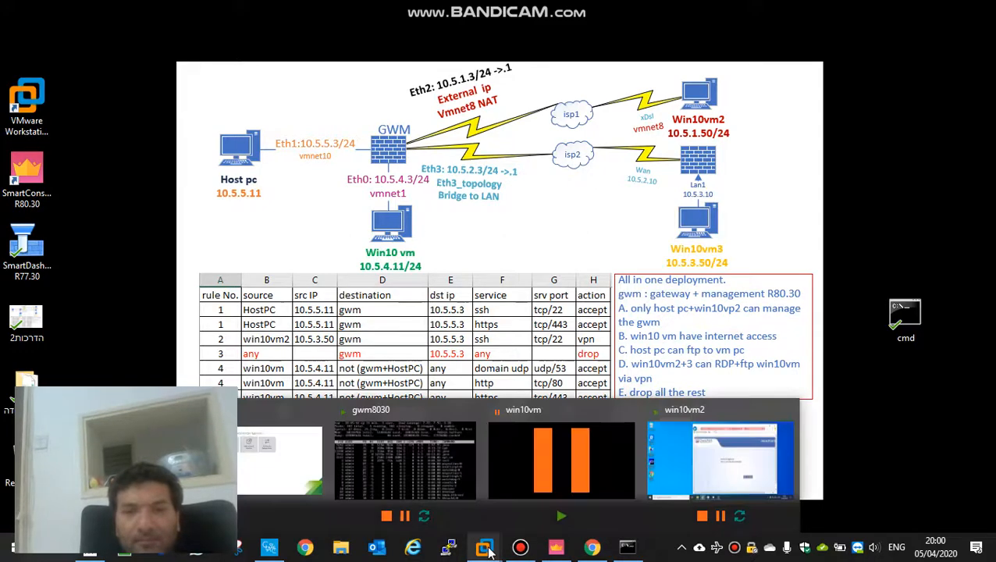